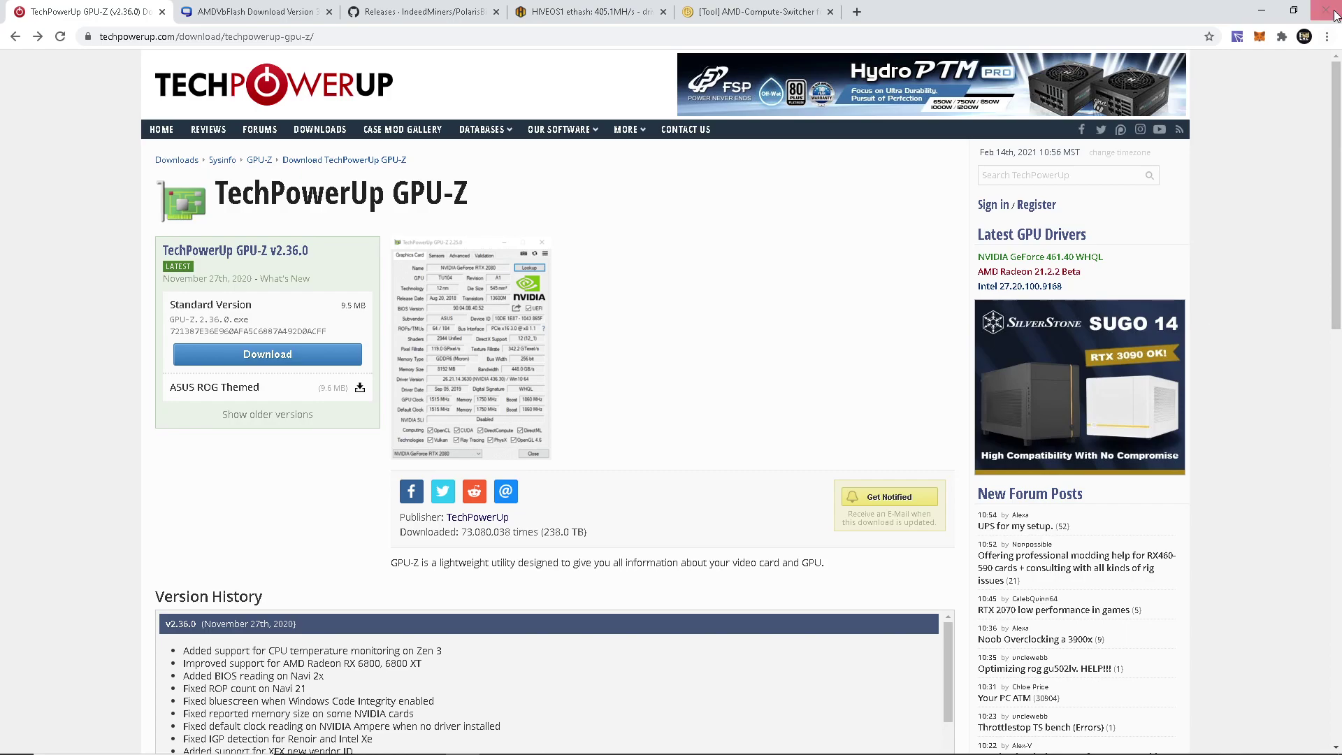
Restore Chrome, move it lower, and select the three downloaded tool icons.
click(1288, 12)
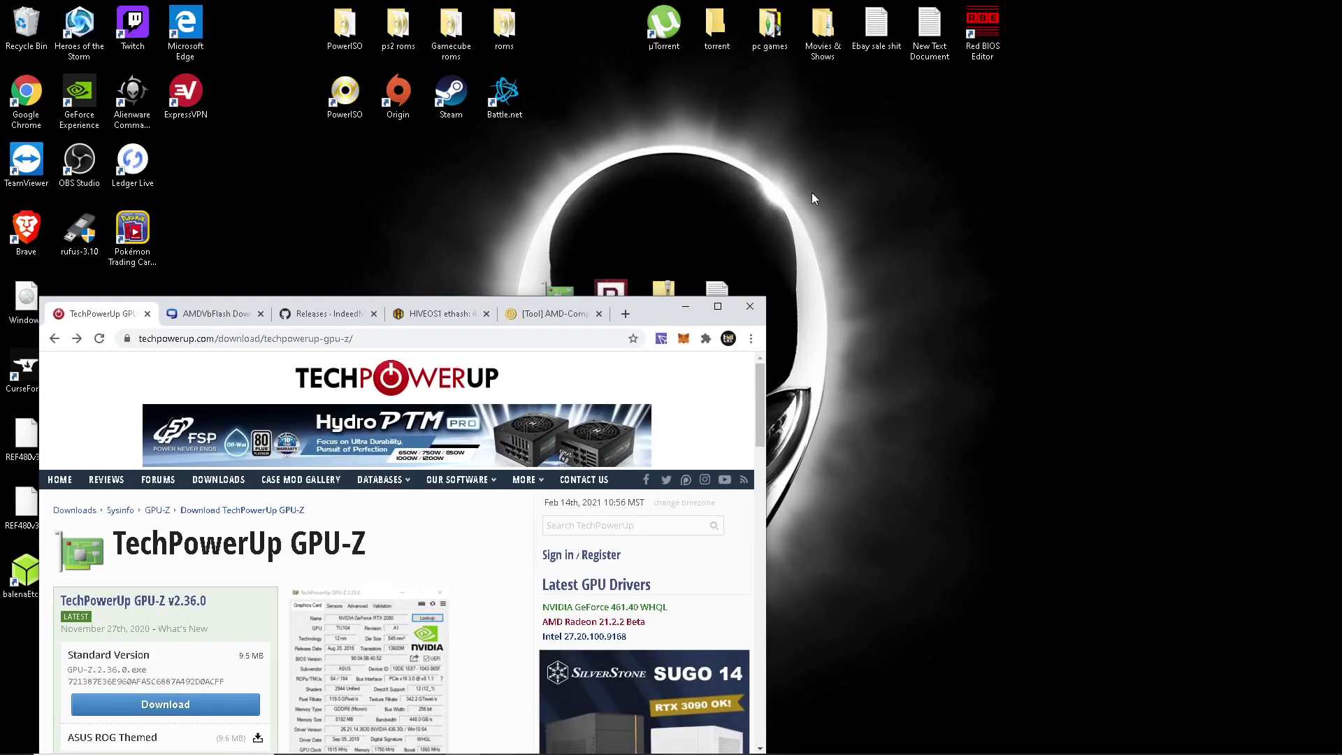
drag(644, 304, 641, 405)
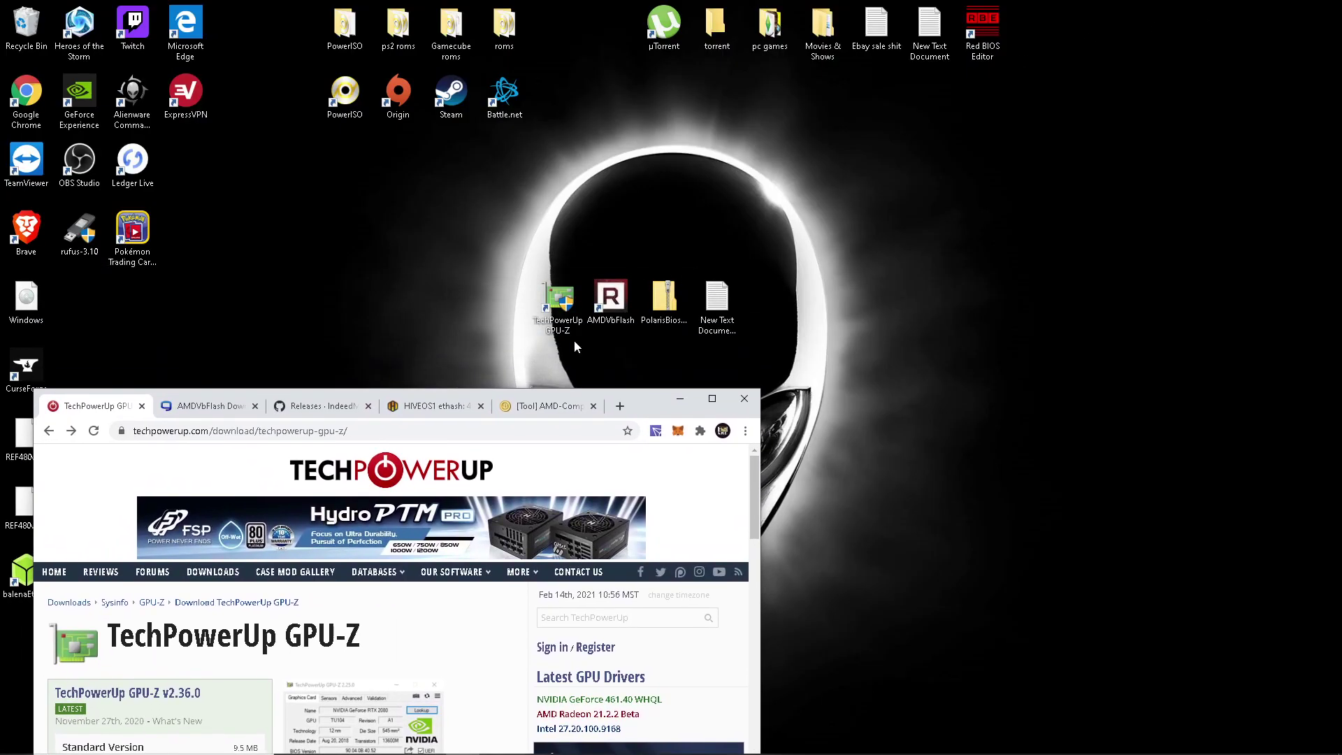
drag(512, 340, 692, 253)
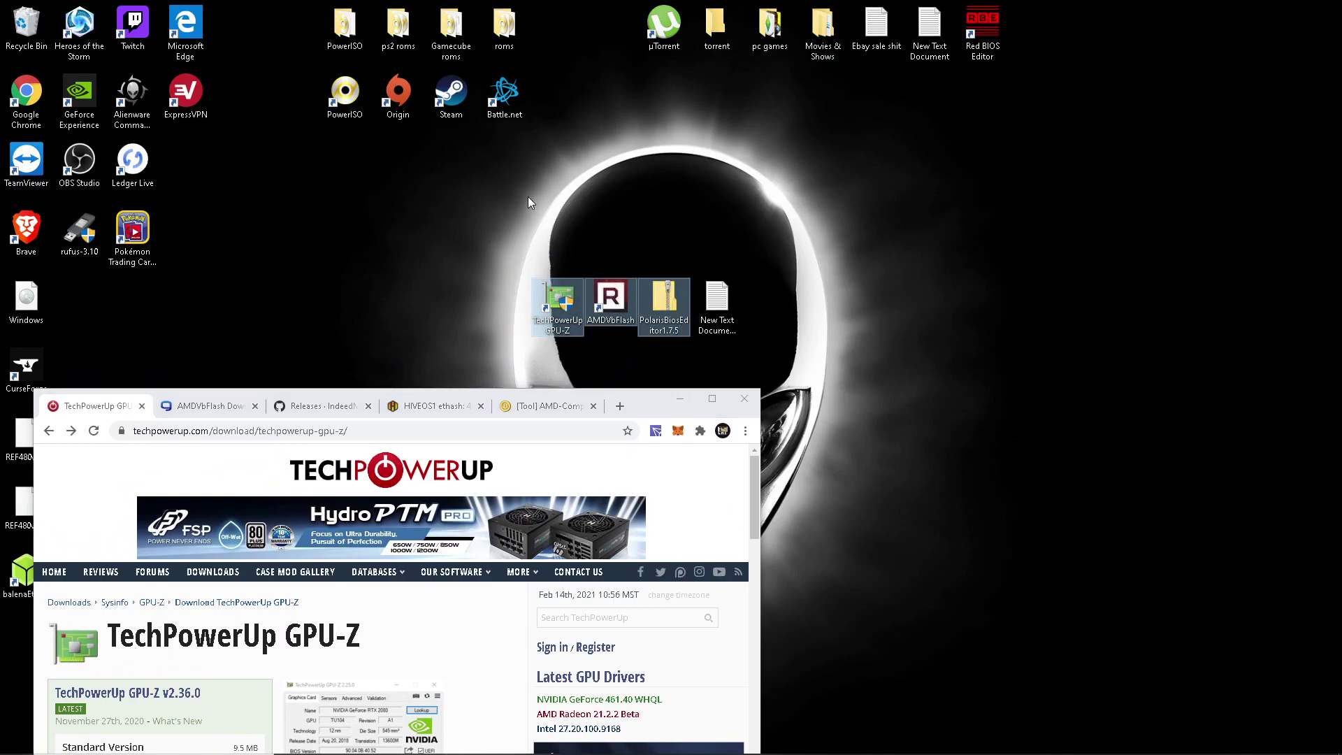
Select the AMDVbFlash icon, then the PolarisBiosEditor1.7.5 zip.
click(525, 350)
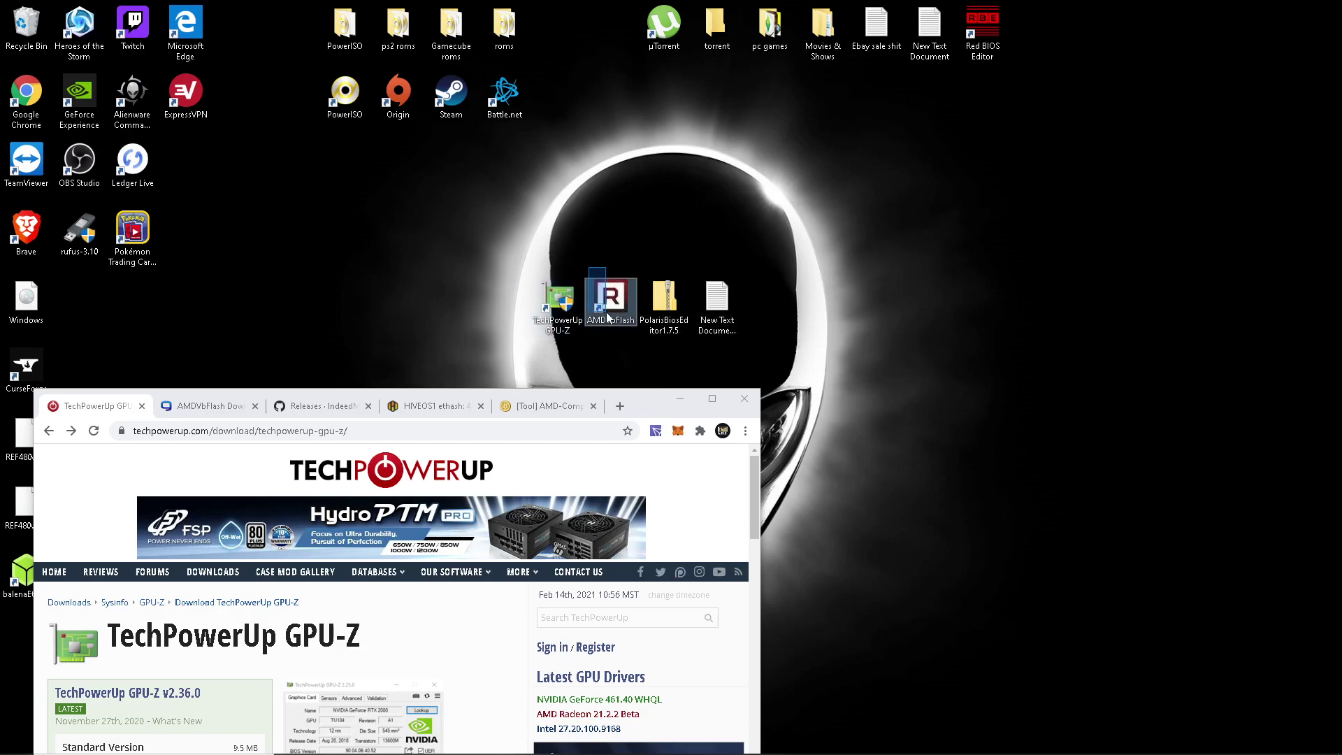
drag(606, 311, 631, 327)
drag(662, 237, 652, 342)
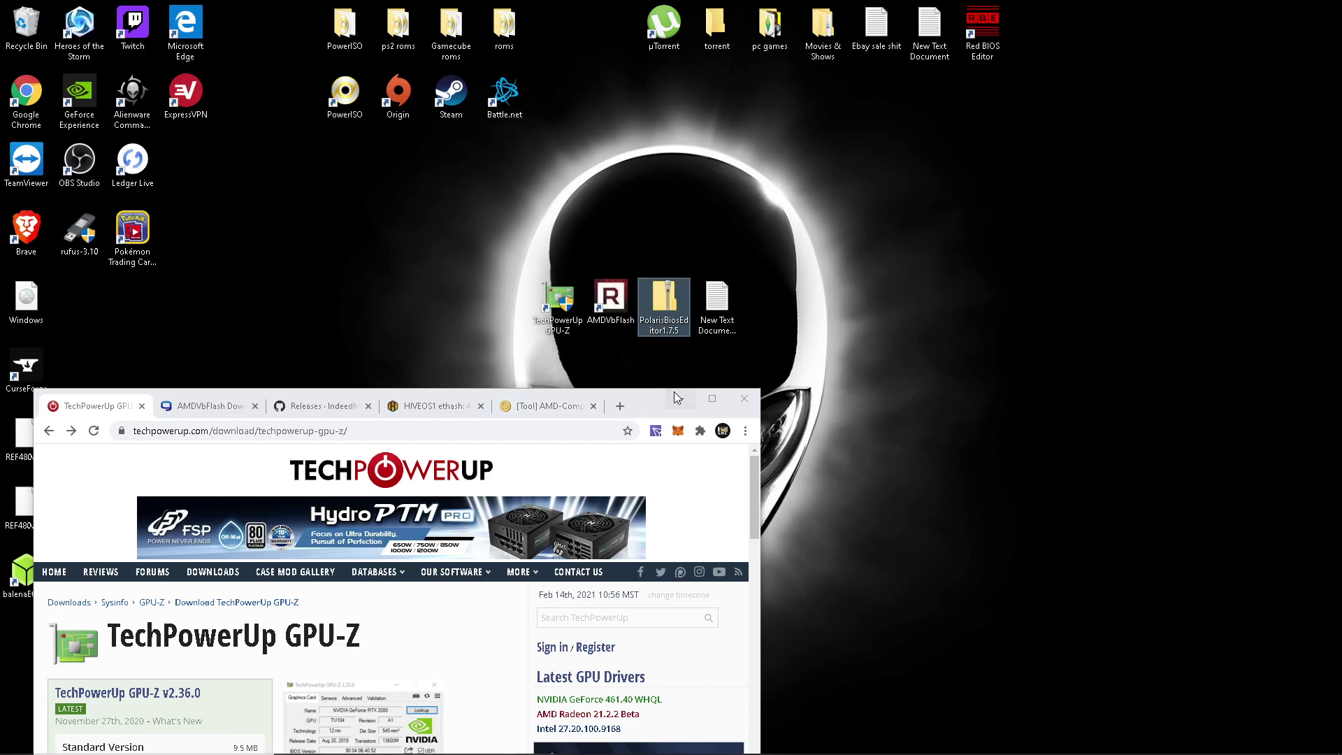
Maximize Chrome, review the AMDVbFlash and PolarisBiosEditor 1.7.5 release pages, then minimize it.
drag(675, 397, 693, 2)
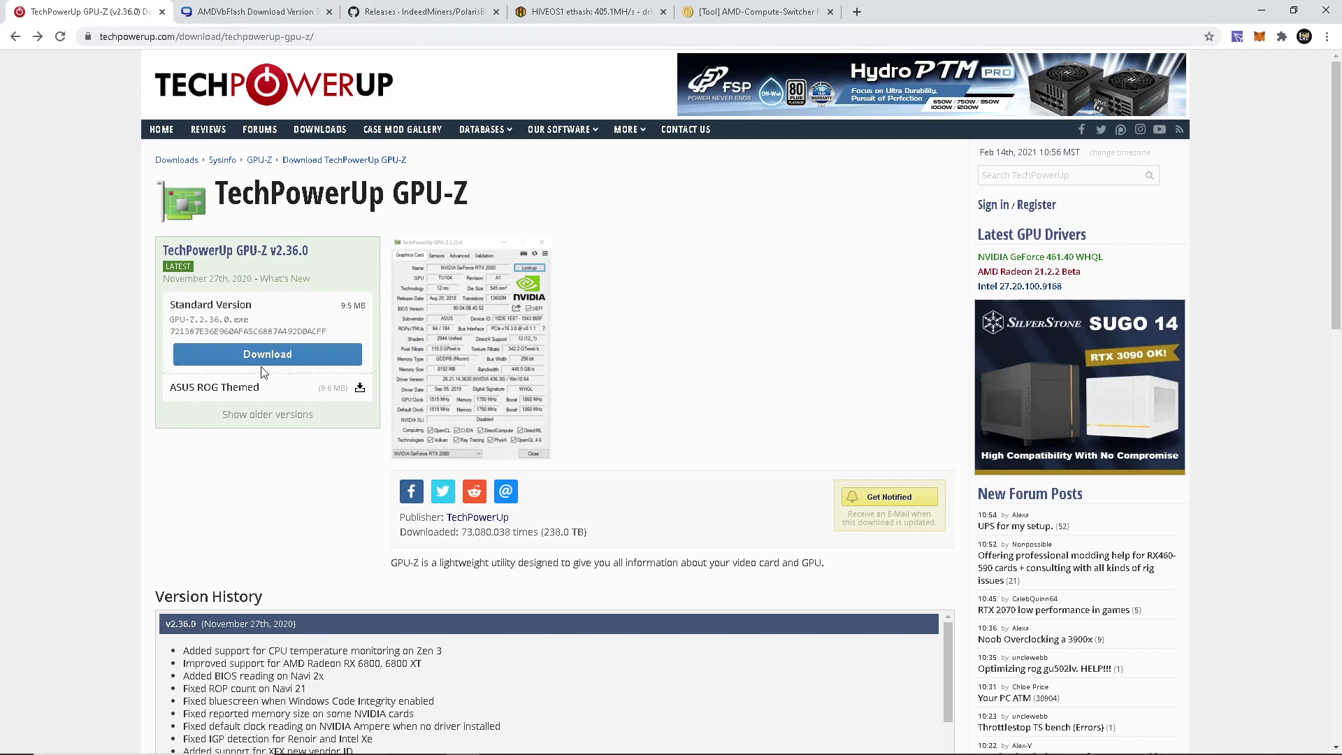
click(238, 14)
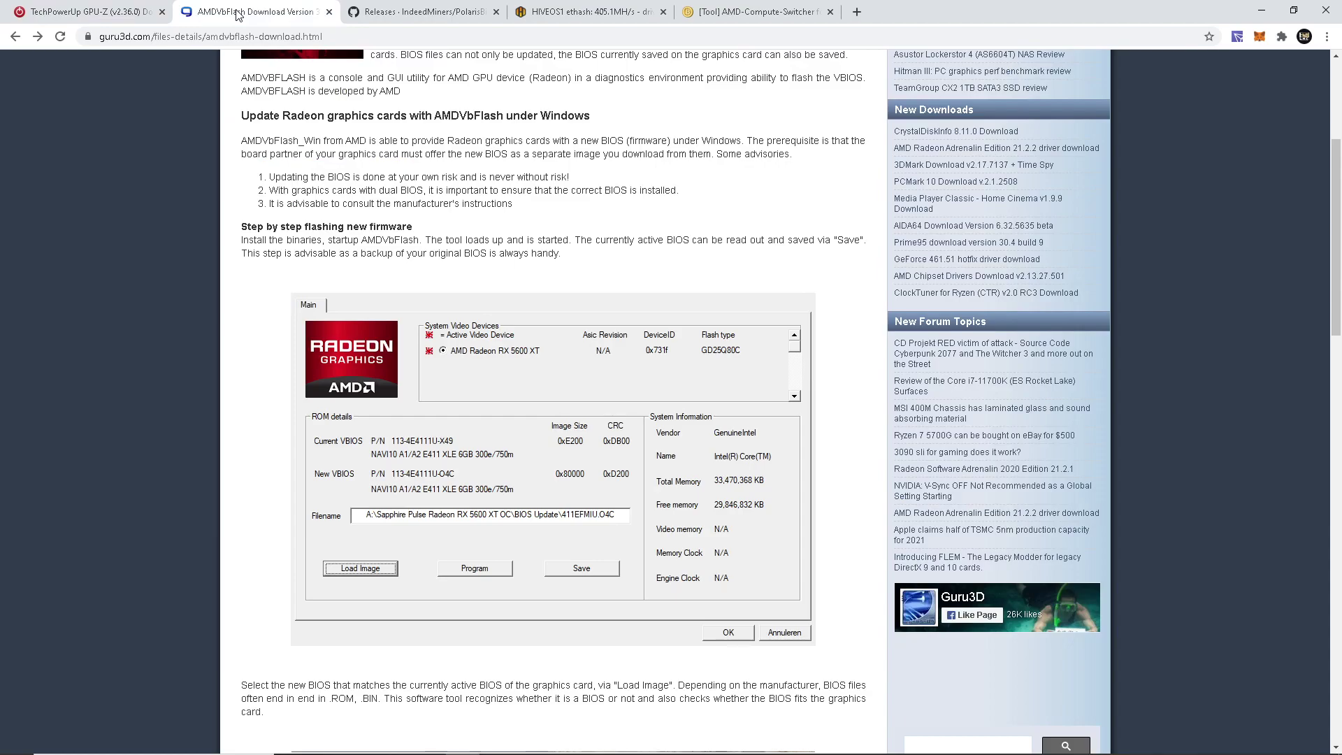
scroll(230, 70, up, 6)
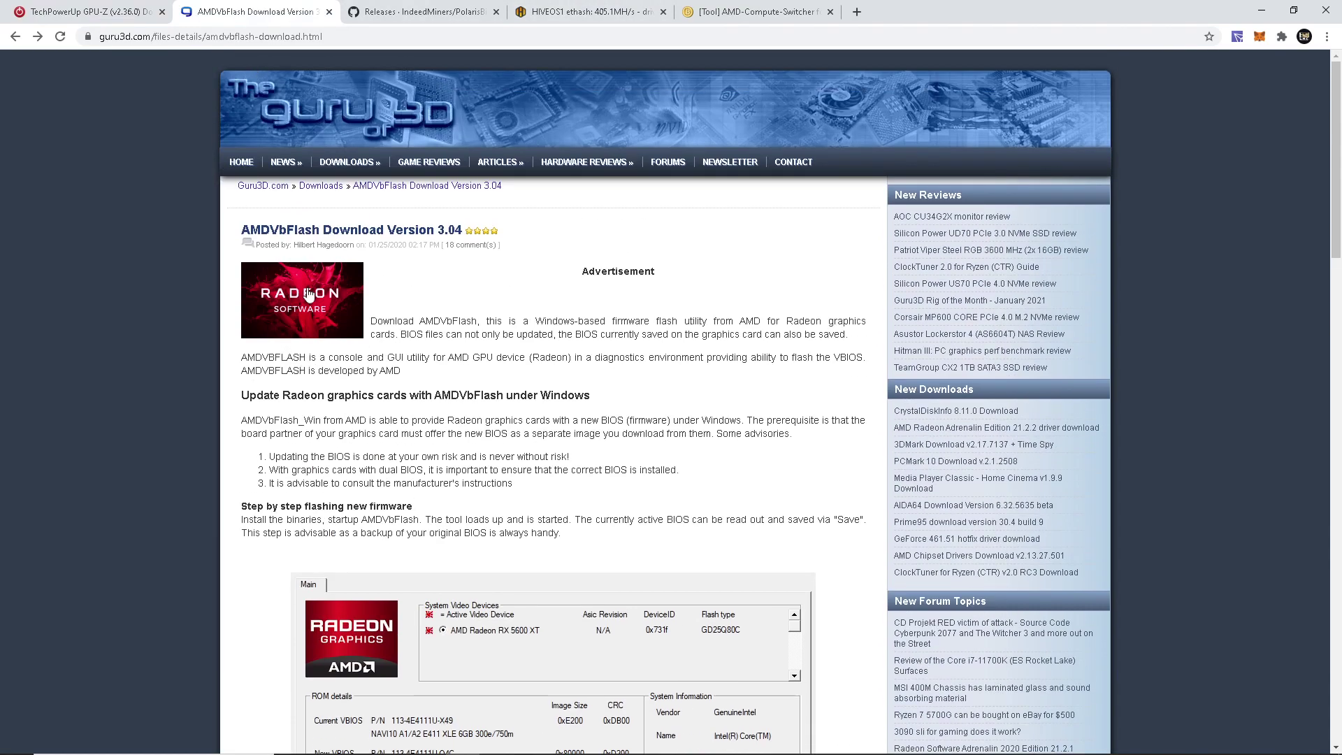
scroll(594, 503, down, 5)
scroll(629, 329, up, 5)
scroll(267, 487, down, 12)
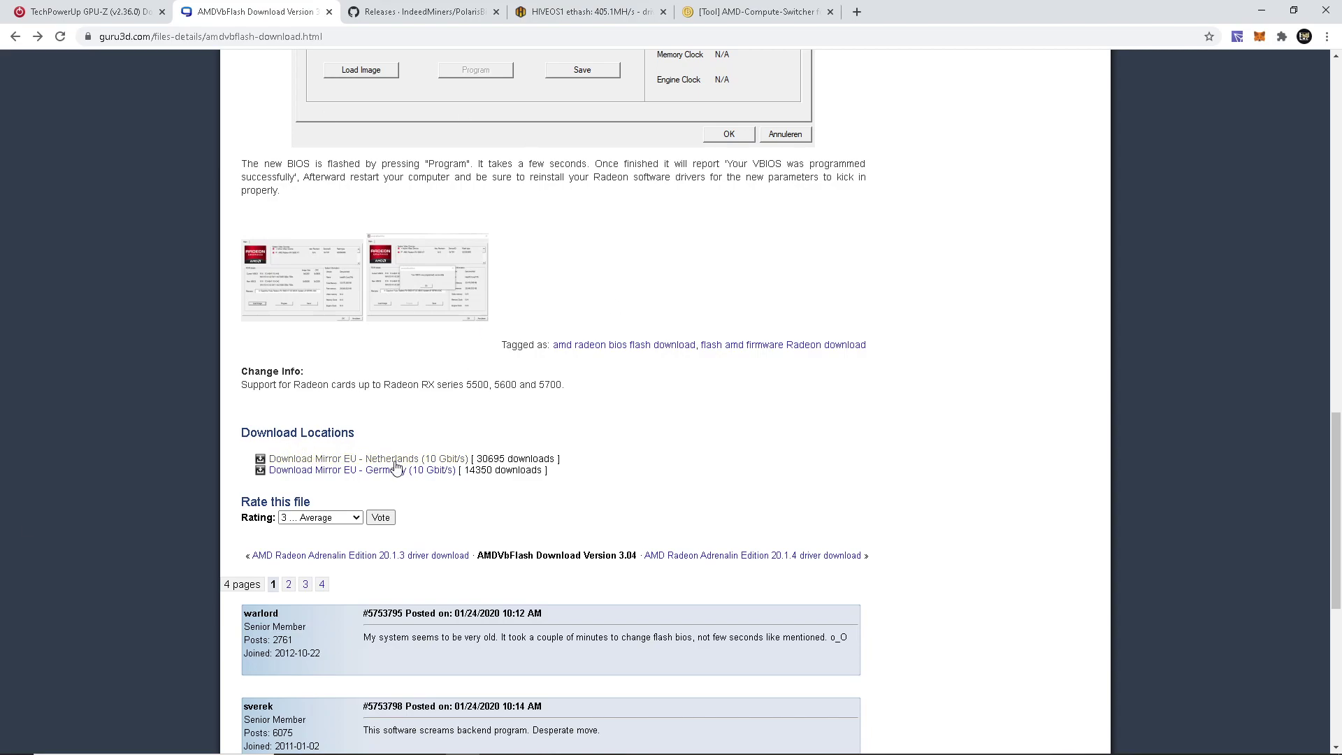
click(391, 13)
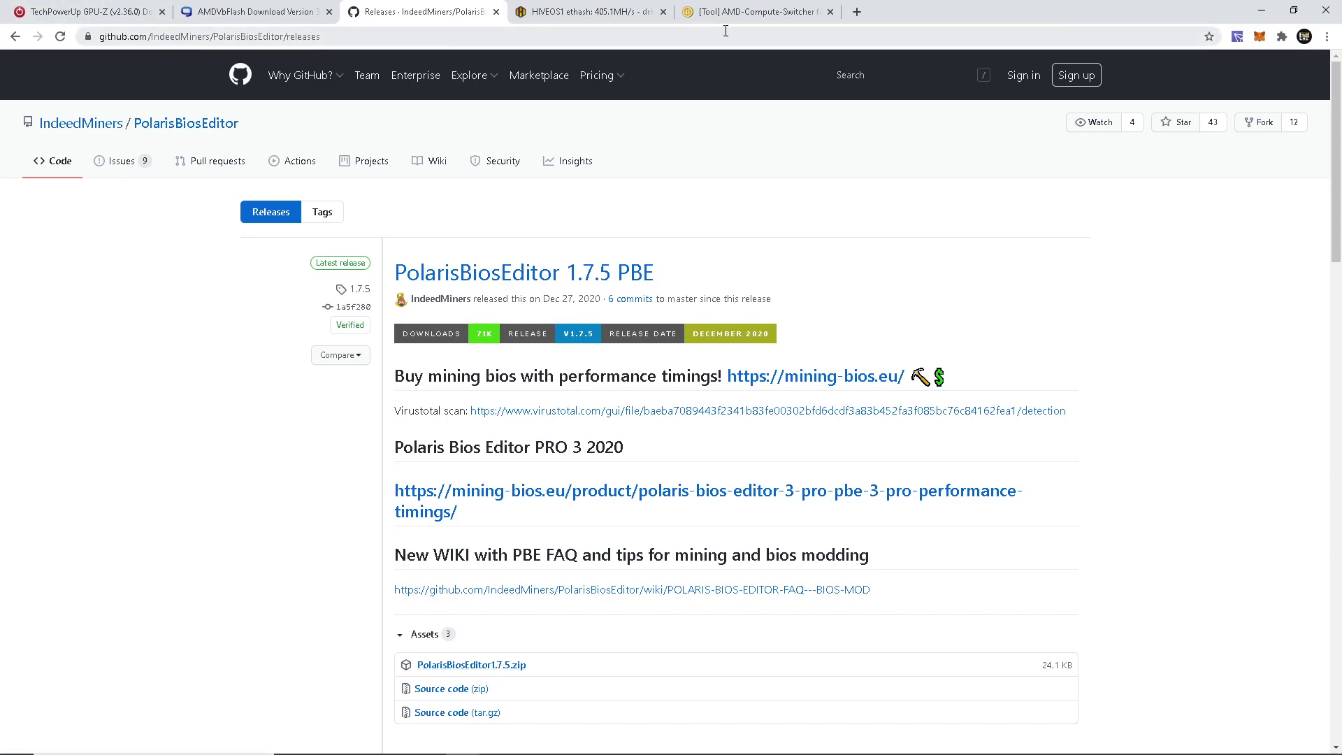
click(1258, 7)
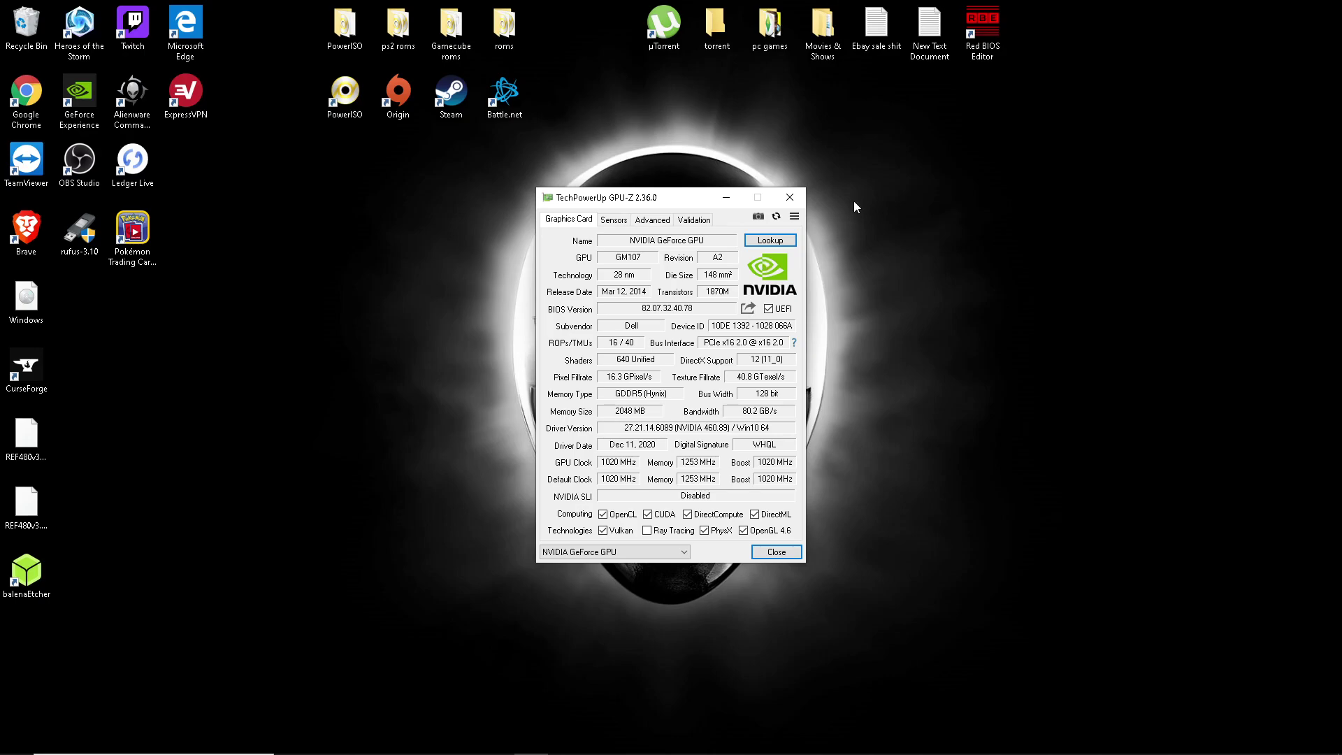
Minimize GPU-Z after checking the GM107 card's BIOS version 82.07.32.40.78.
click(735, 198)
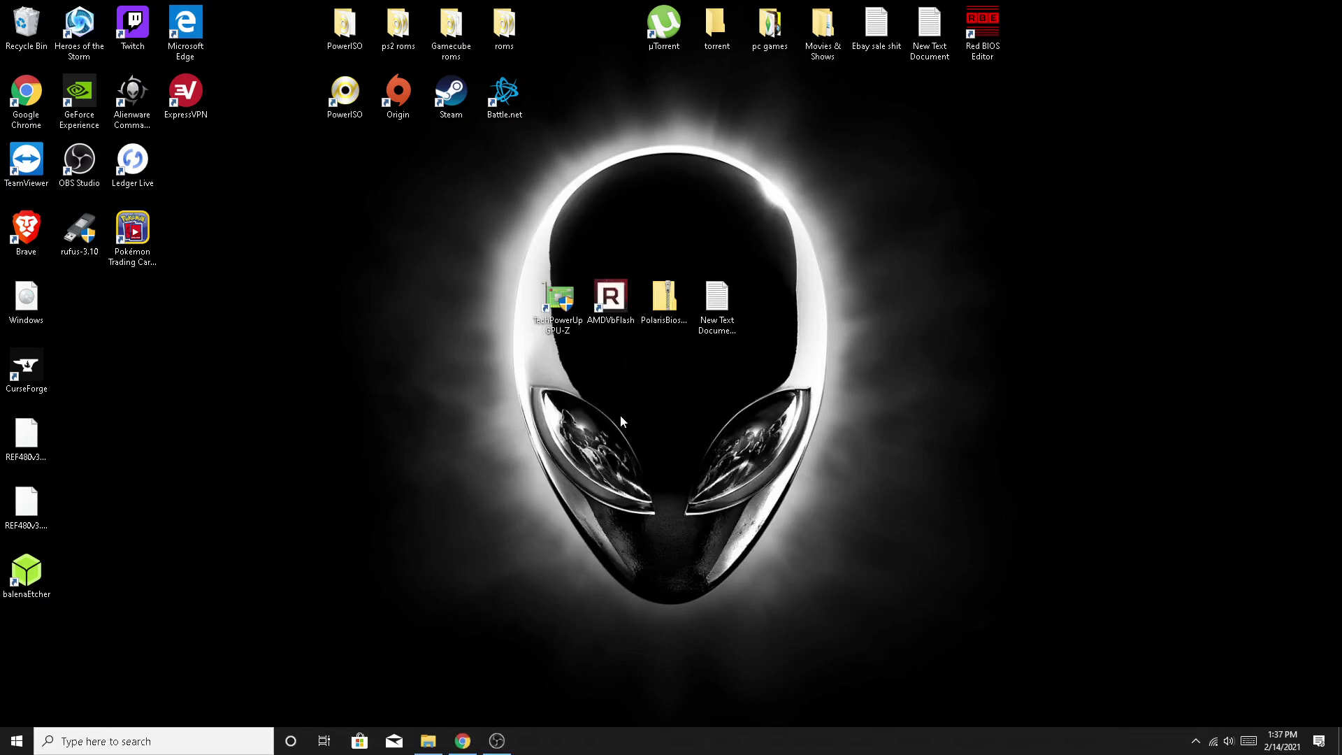
Launch PolarisBiosEditor from its 1.7.5 zip, allowing the security warning and developer message.
double_click(668, 299)
double_click(216, 92)
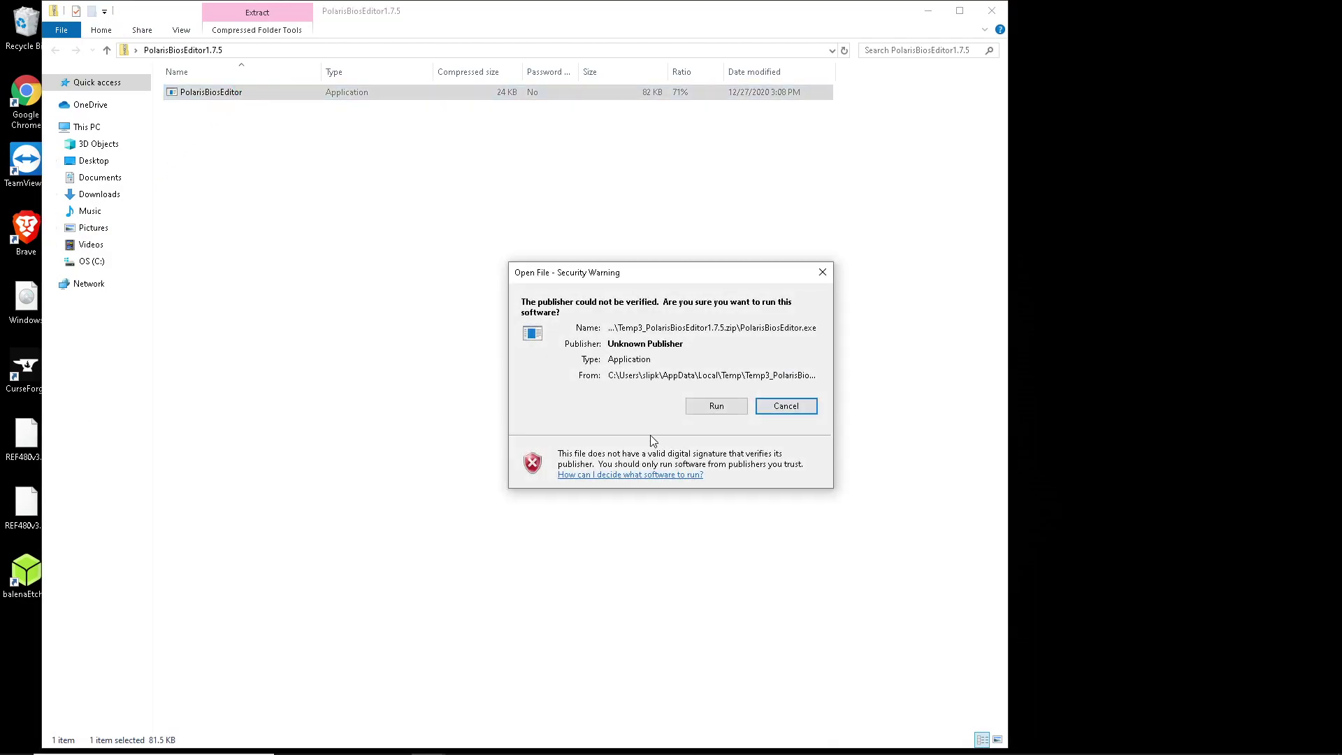
click(707, 407)
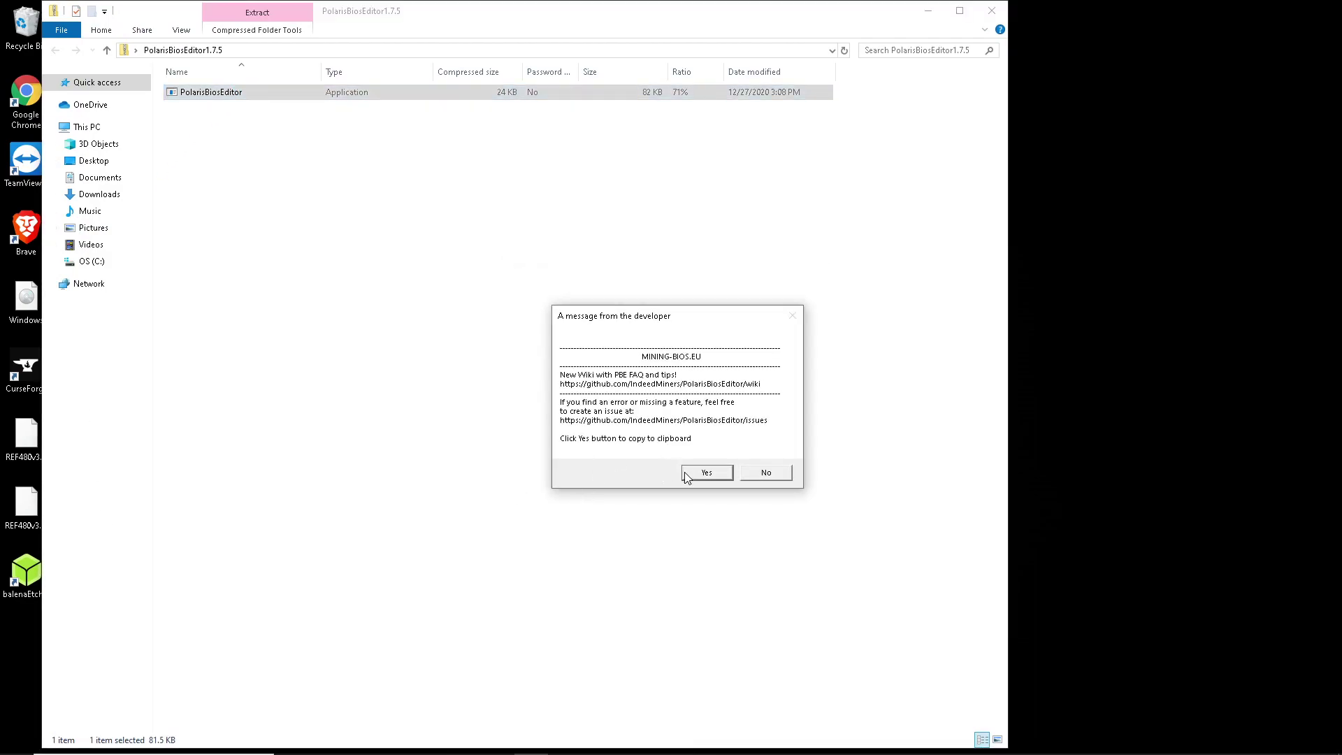
click(703, 477)
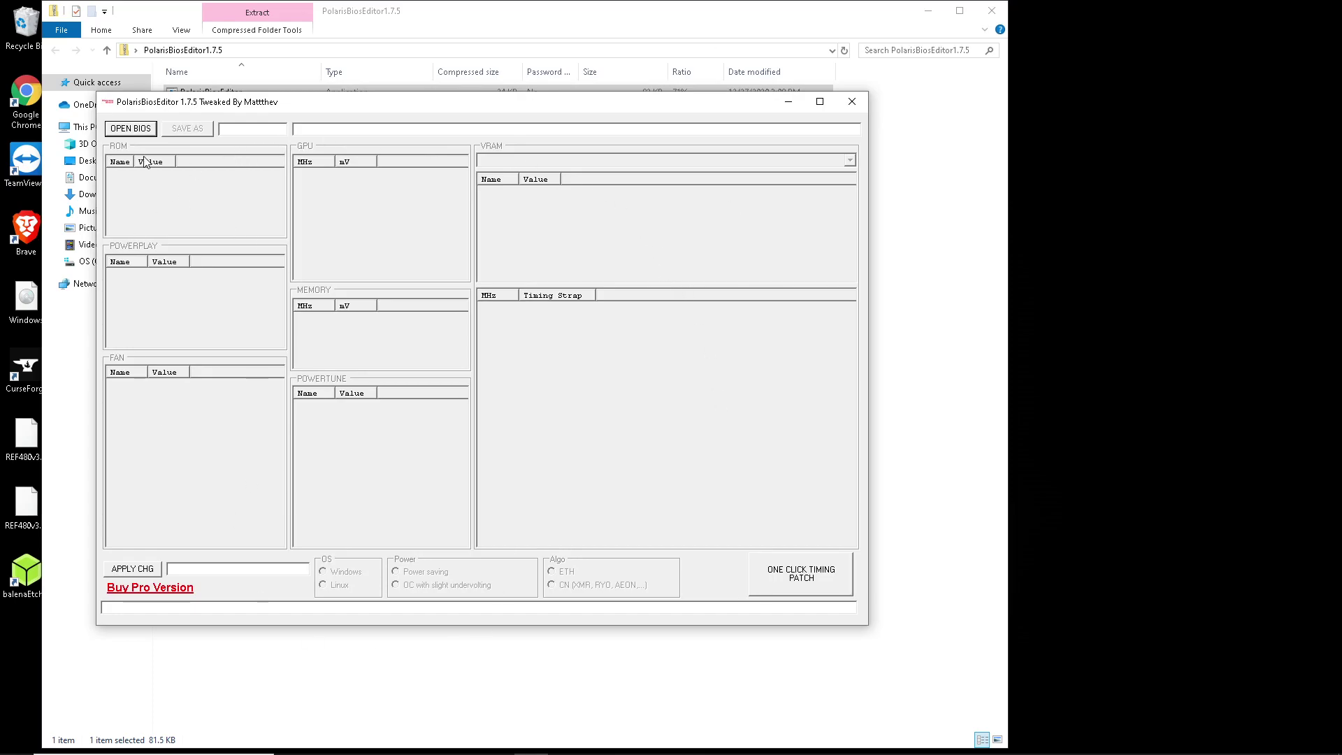
Open RX 580 8GB.rom from the Downloads folder in the editor.
click(134, 128)
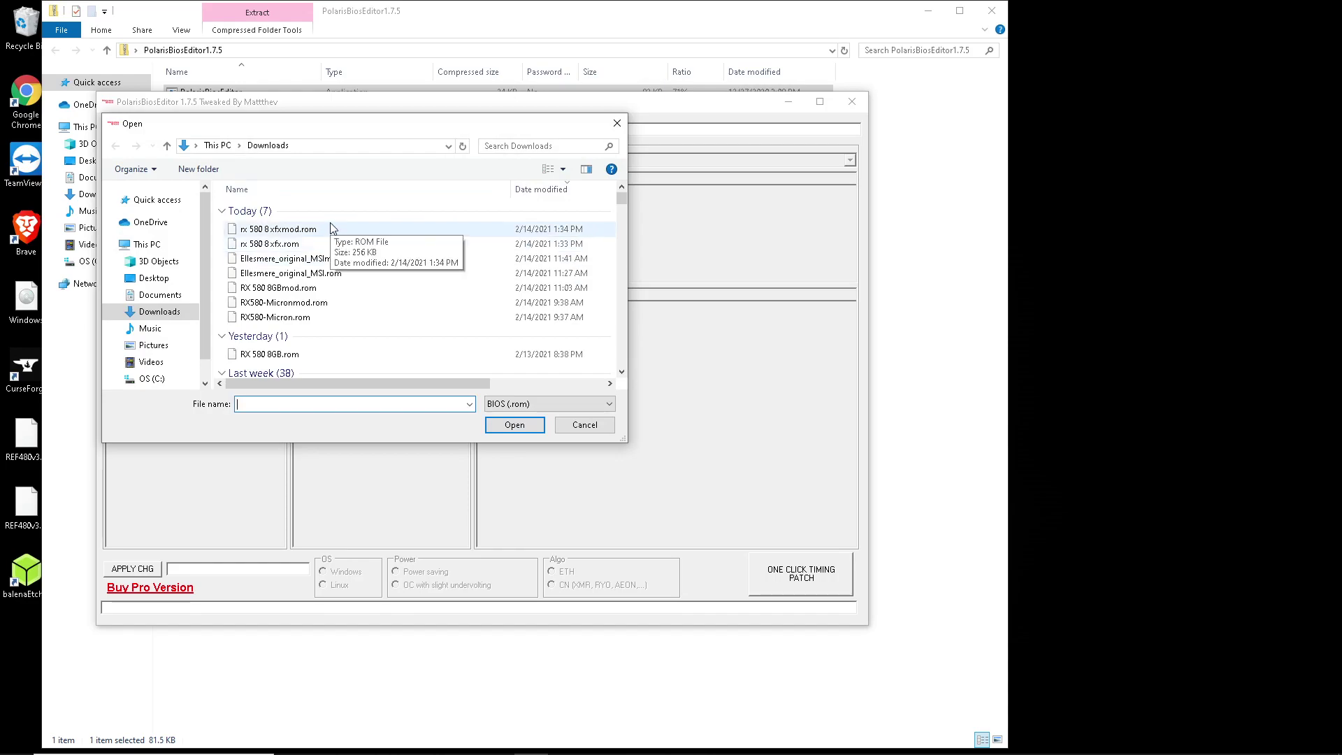
scroll(343, 329, down, 1)
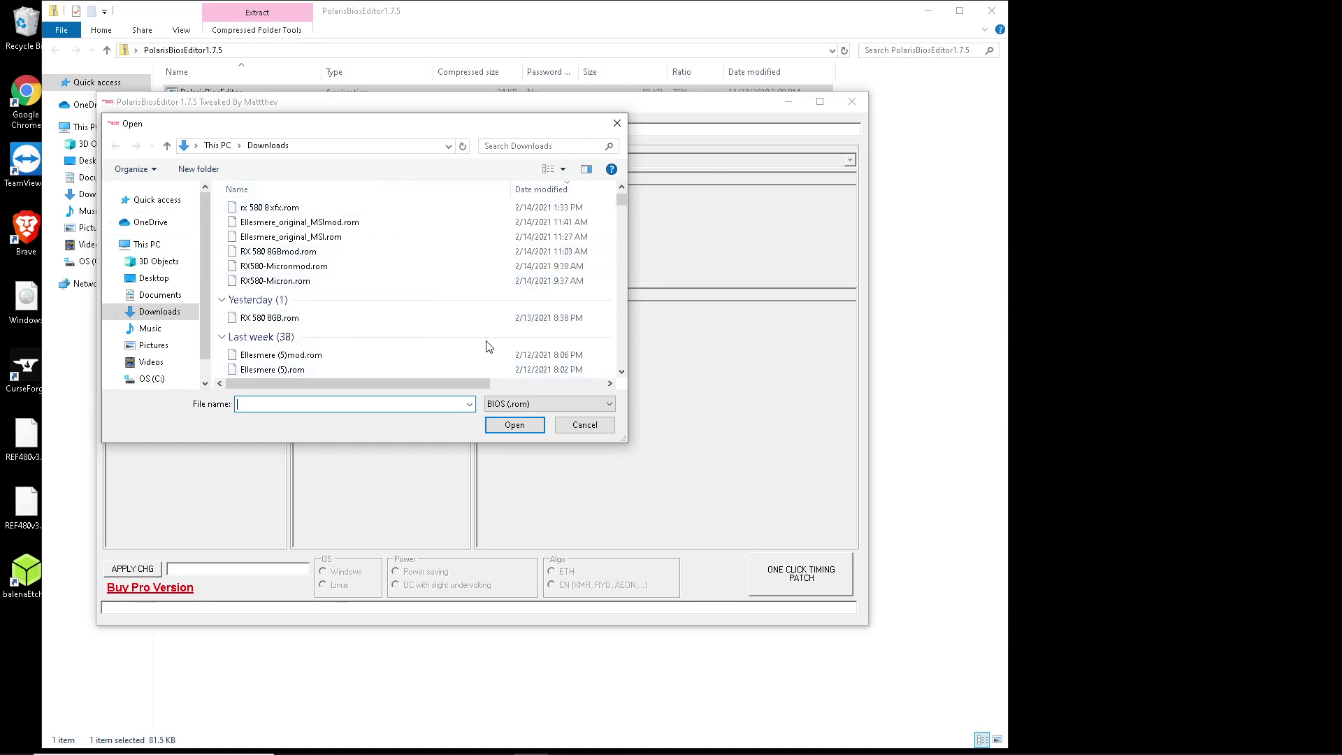
click(263, 318)
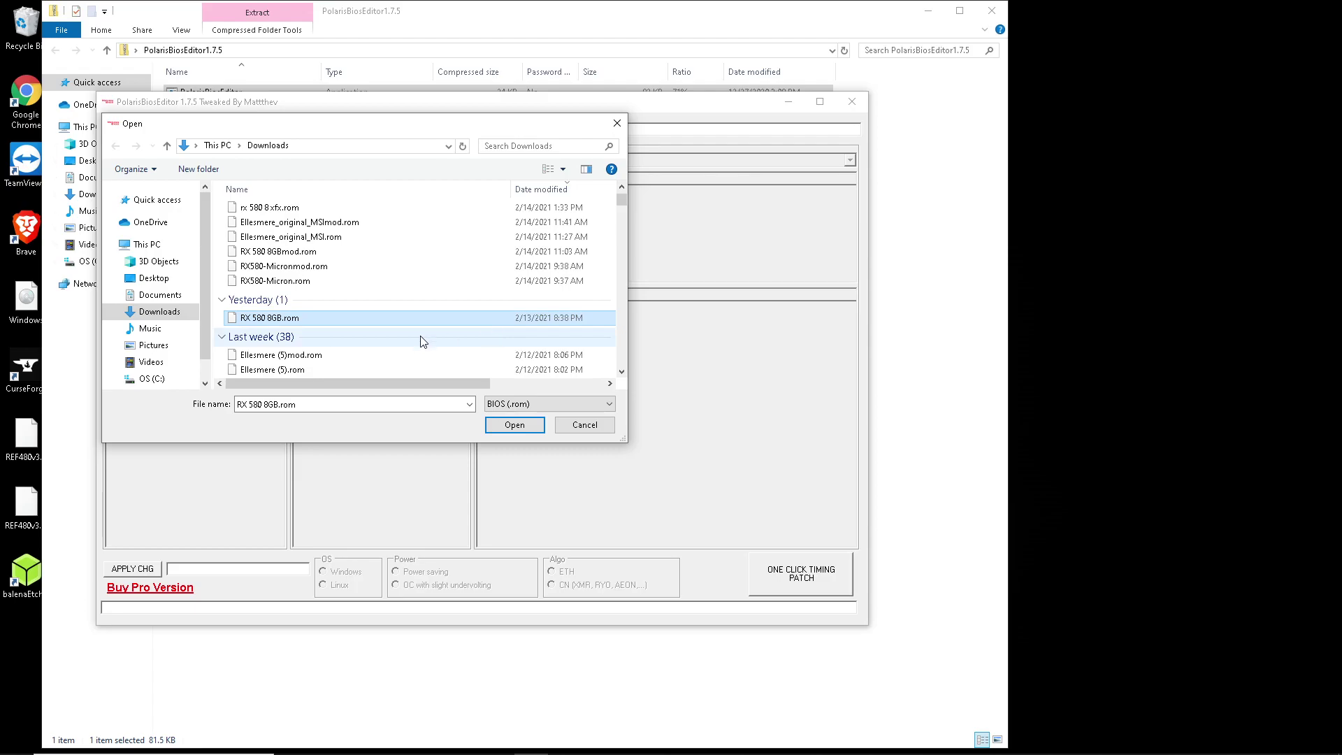
click(513, 424)
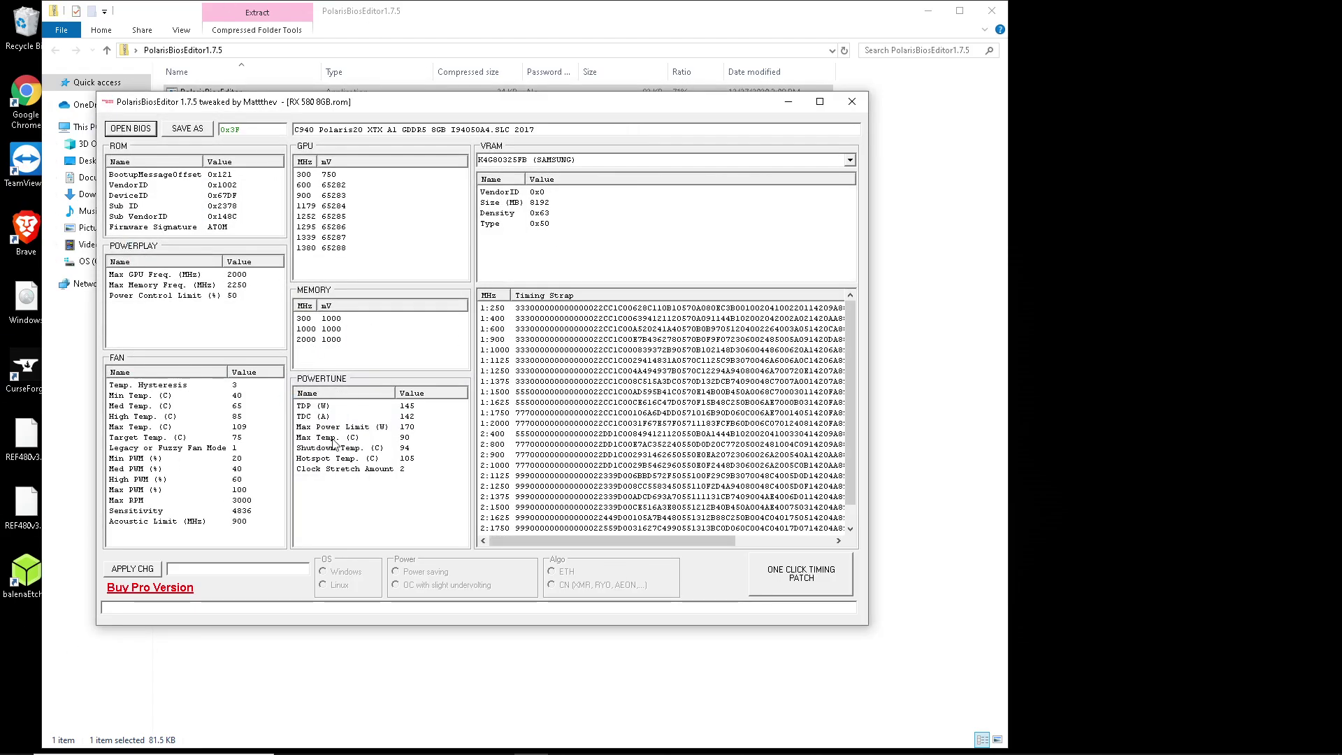
Apply the one-click UBERMIX 3.1 and universal Hynix timings, raising Max Memory Freq to 2300.
scroll(675, 437, up, 1)
click(810, 570)
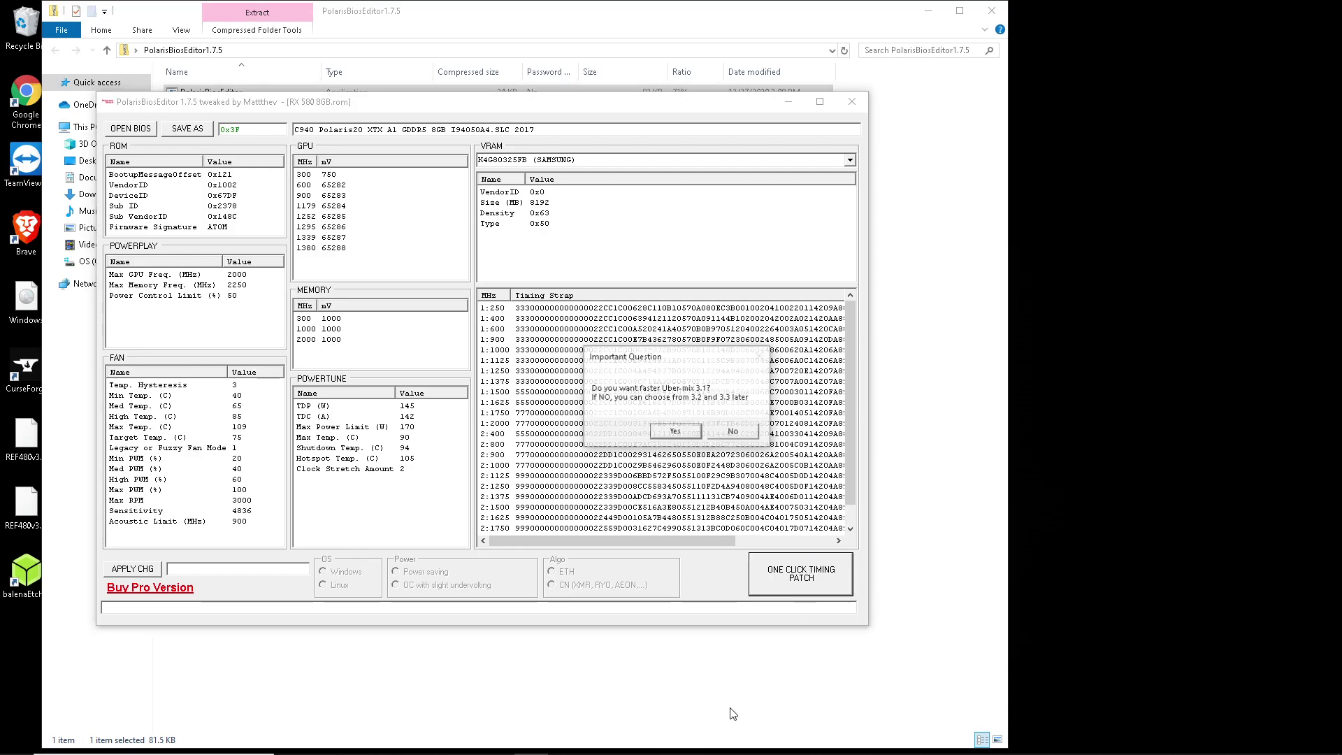
click(689, 427)
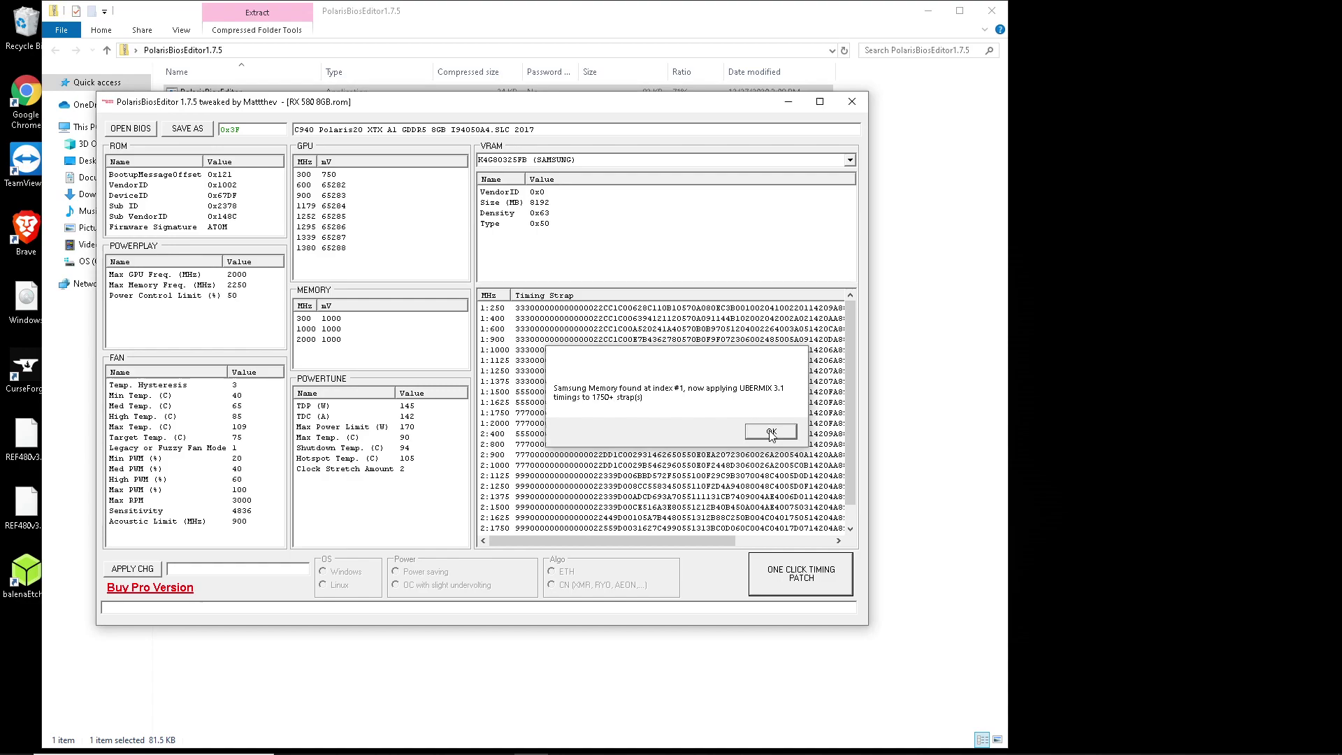
click(767, 431)
click(666, 427)
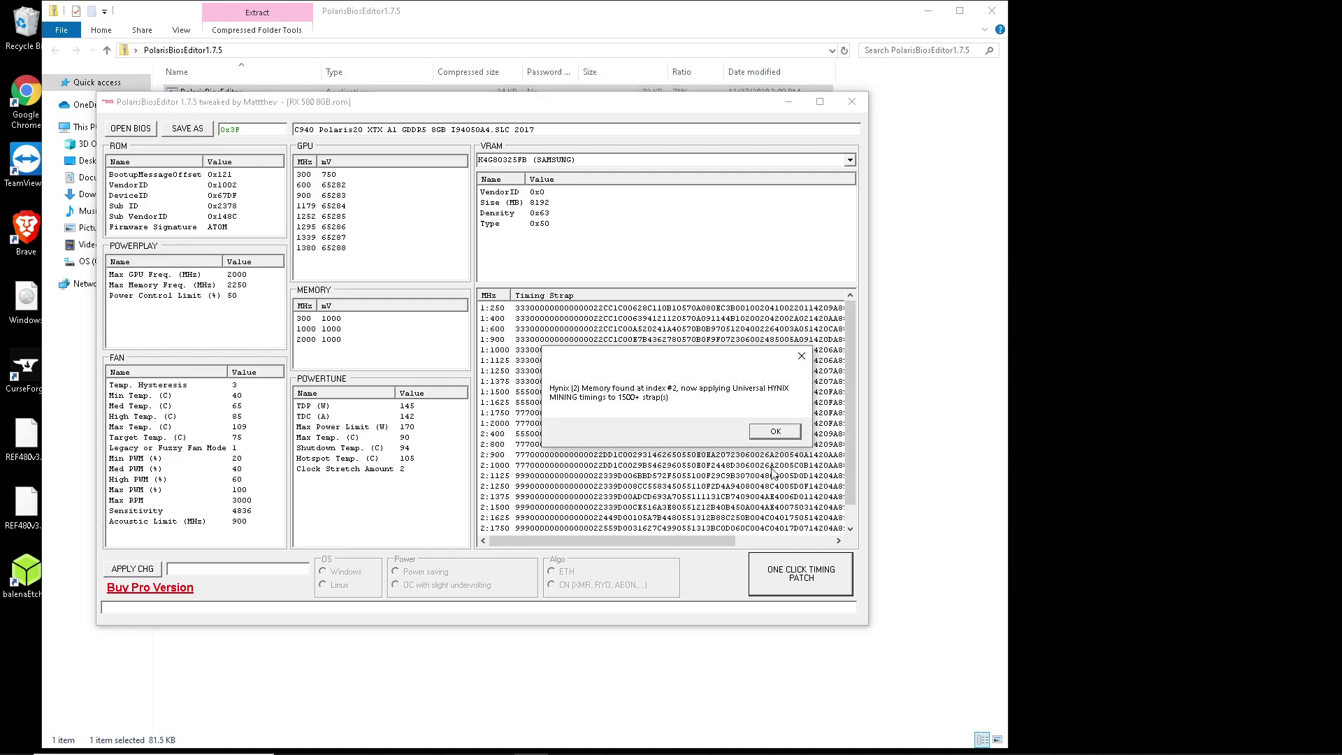
click(781, 434)
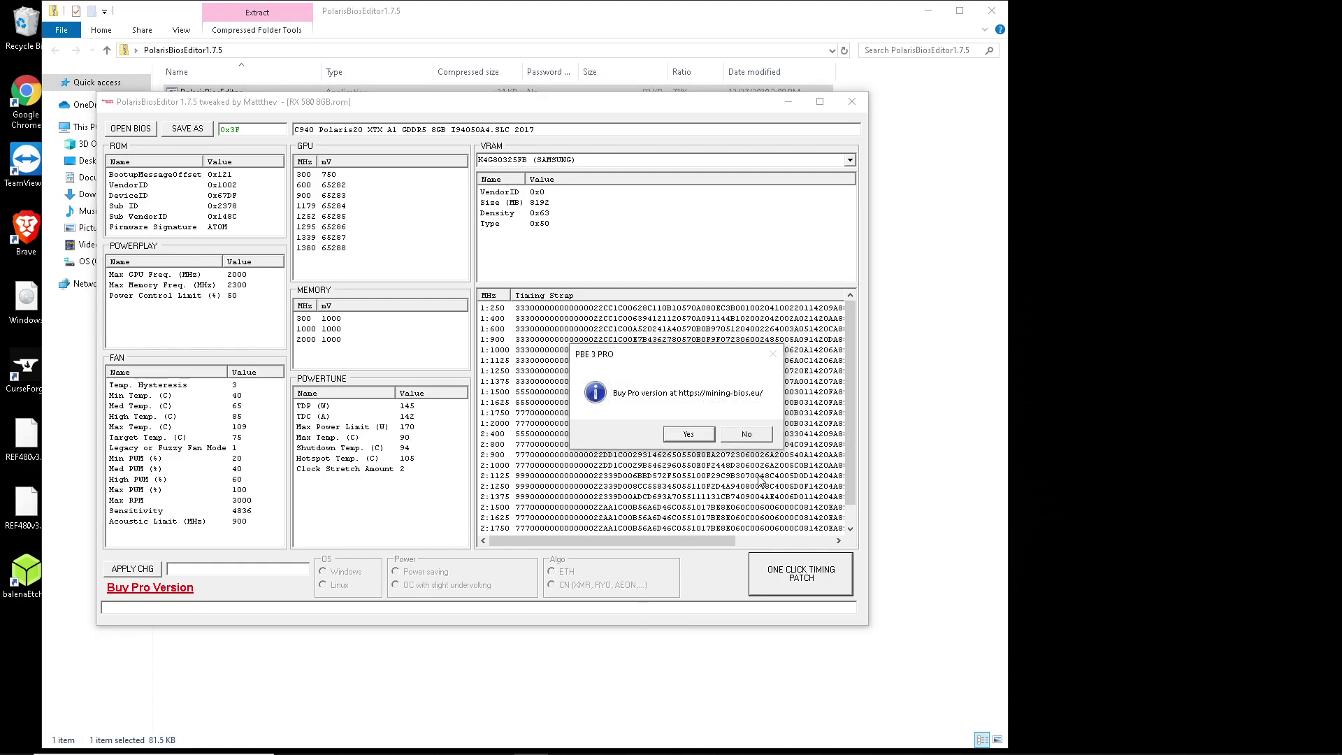
click(746, 434)
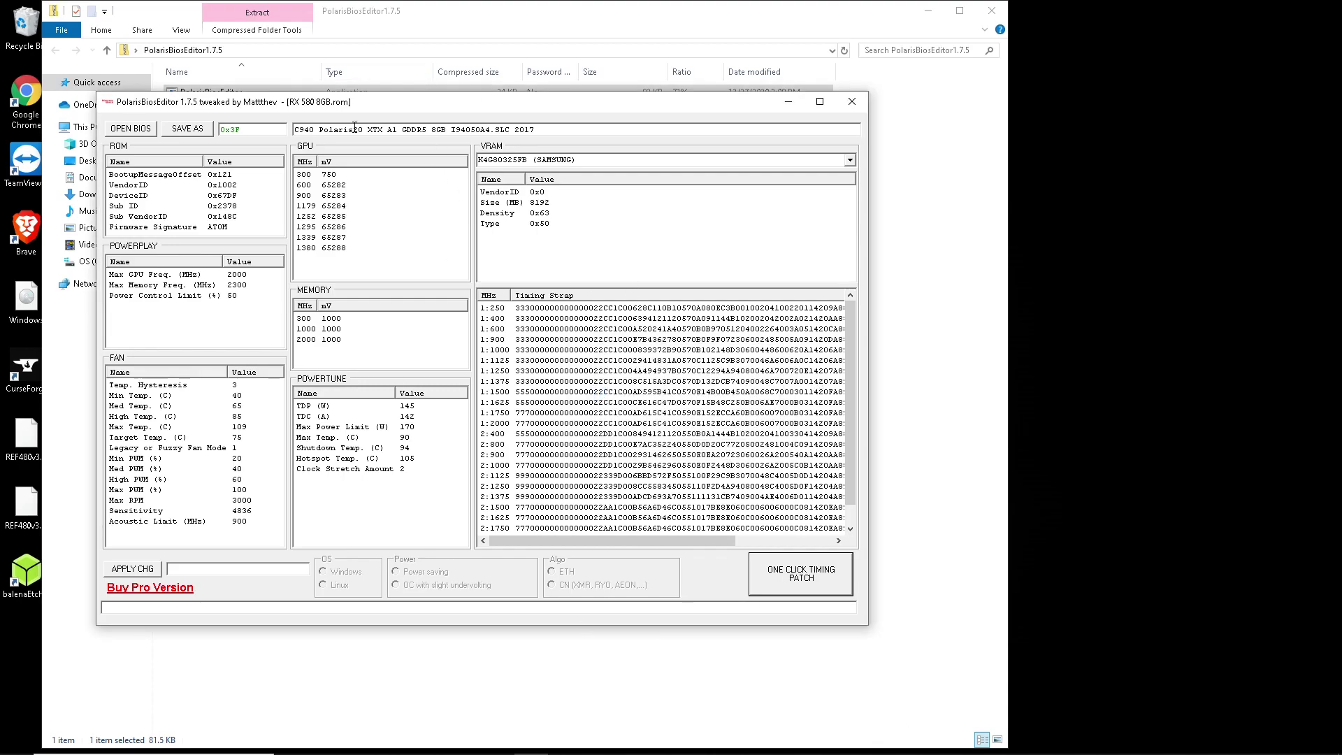
Save the patched BIOS as RX 580 8GBmod.rom in Downloads.
click(187, 128)
scroll(282, 262, down, 3)
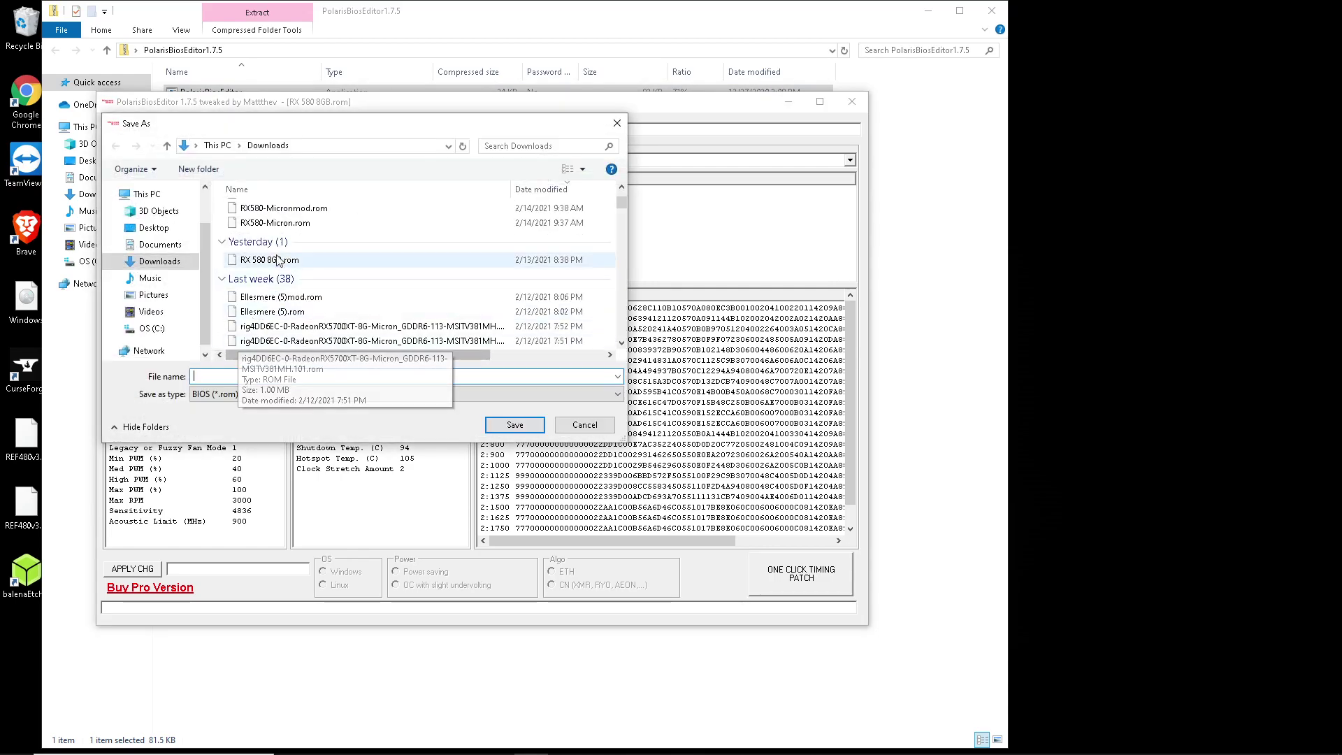
click(282, 260)
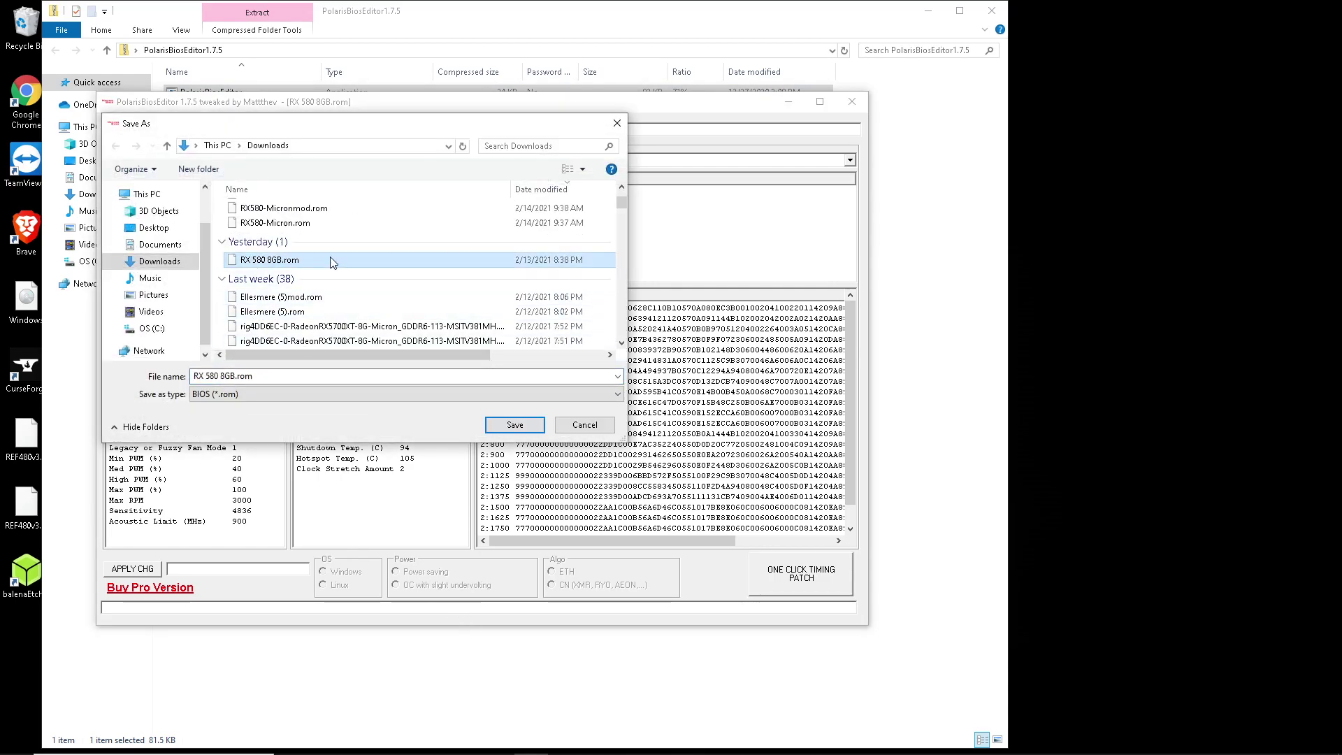
click(237, 377)
click(235, 376)
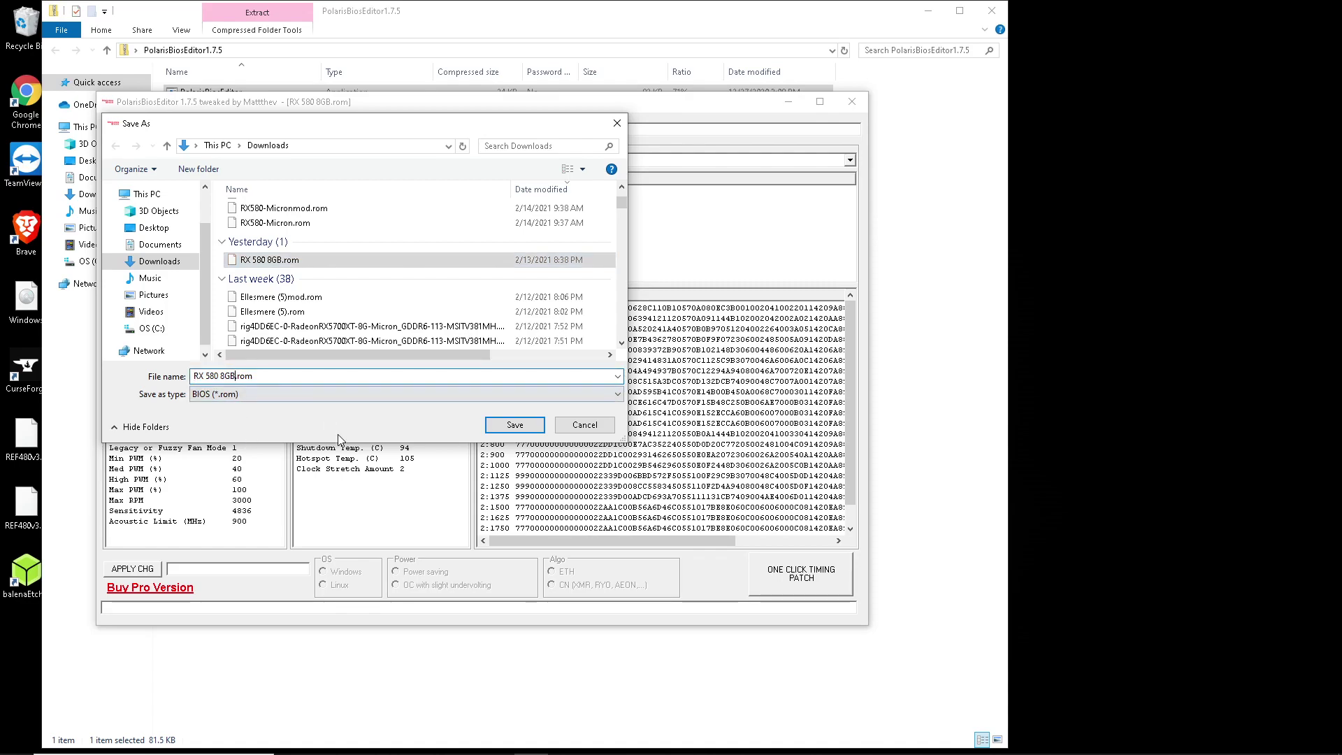
text(mod)
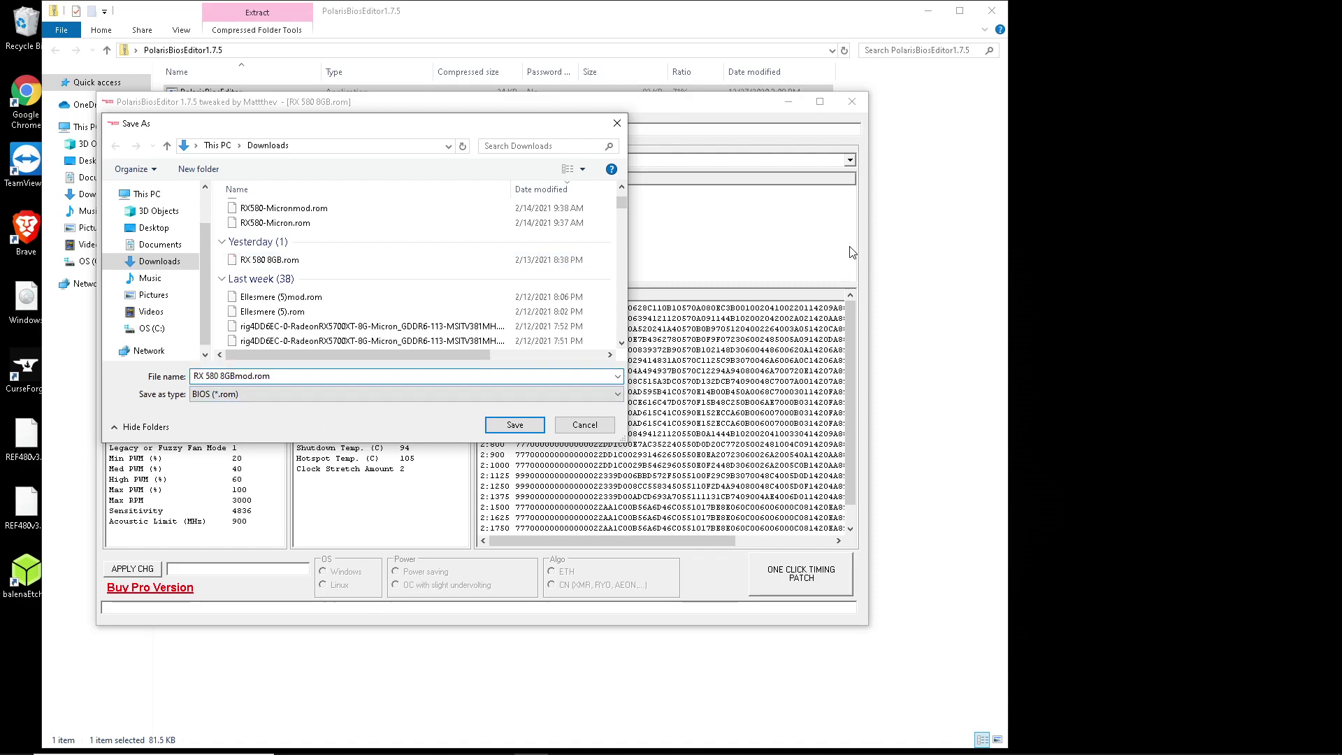
click(535, 426)
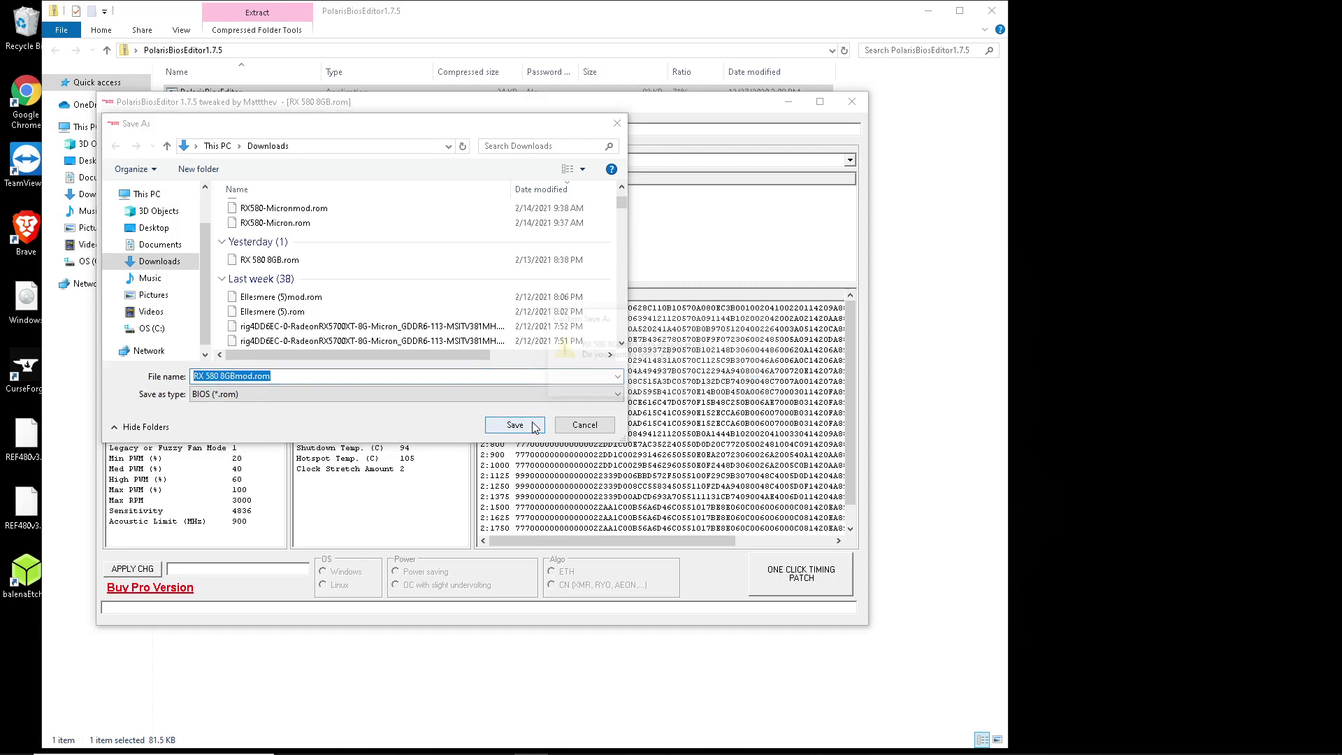
click(718, 385)
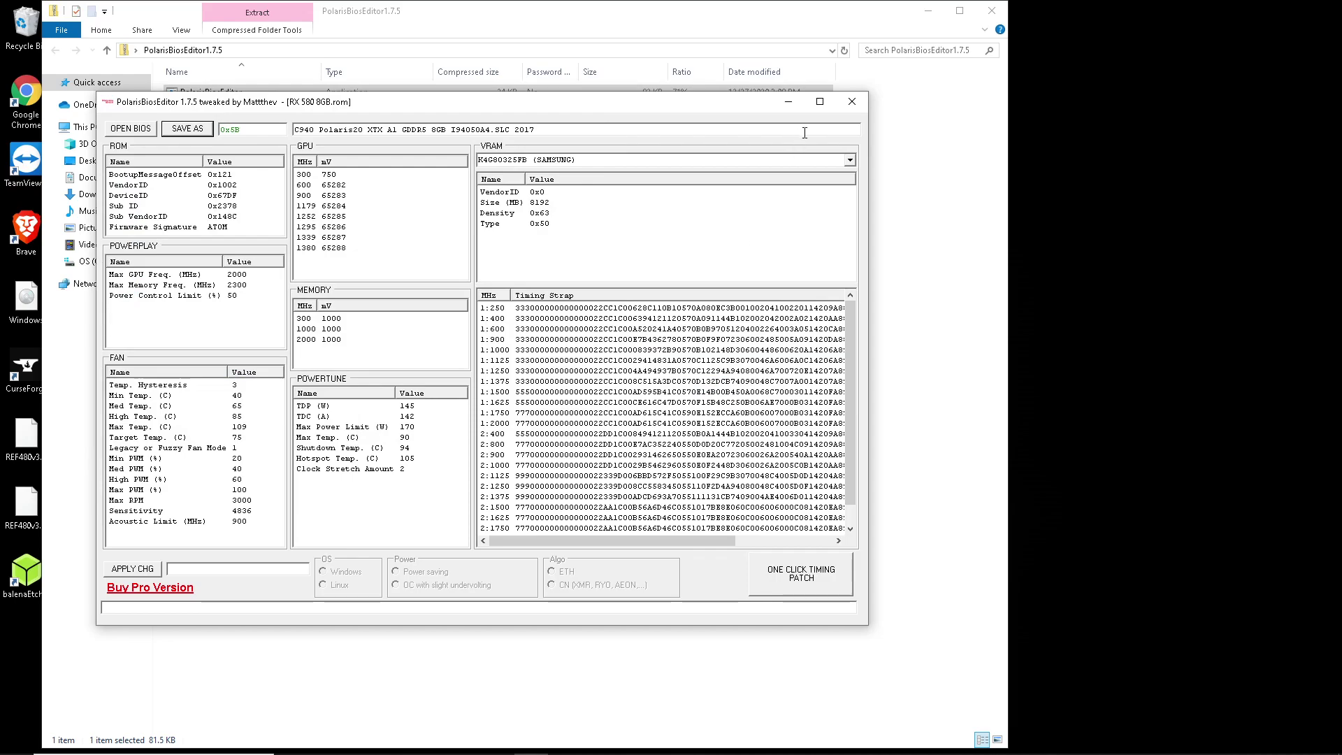
Close the editor, try AMDVbFlash, dismiss its no-ATI-card error, and bring Chrome back.
click(853, 105)
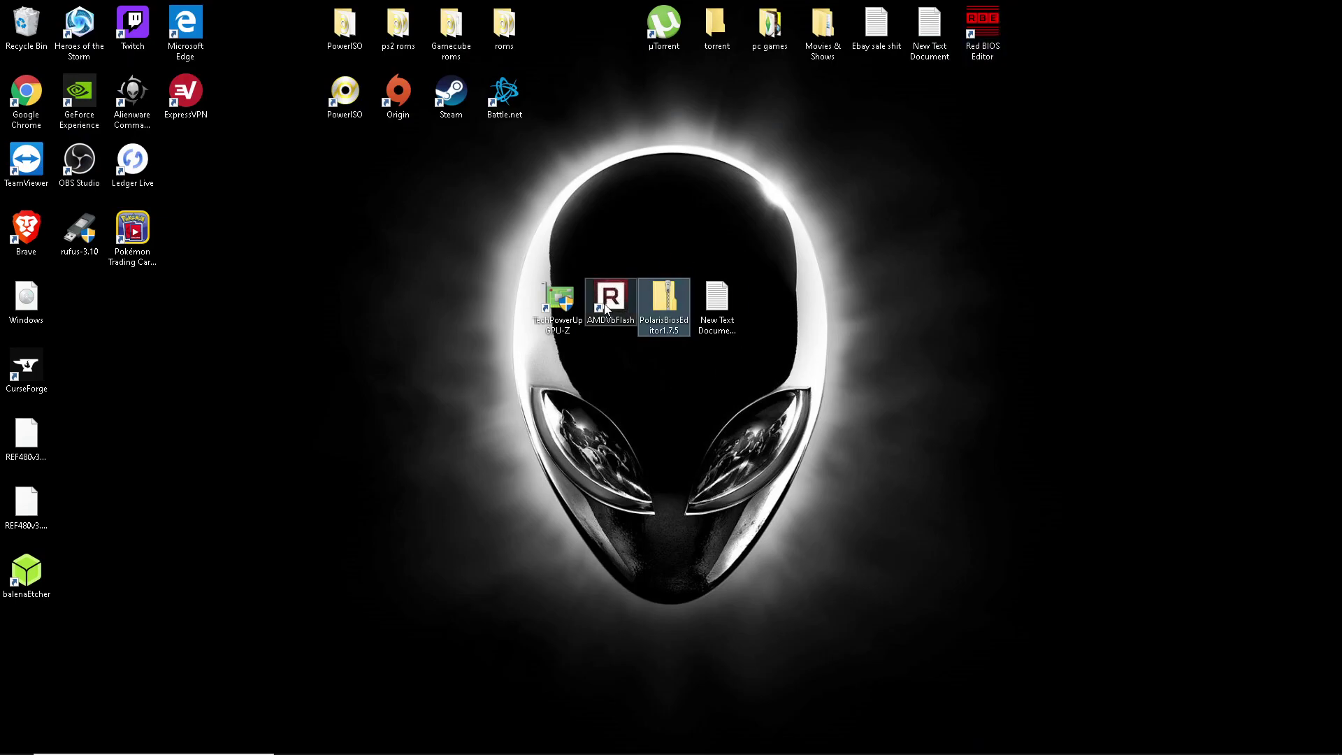
double_click(614, 298)
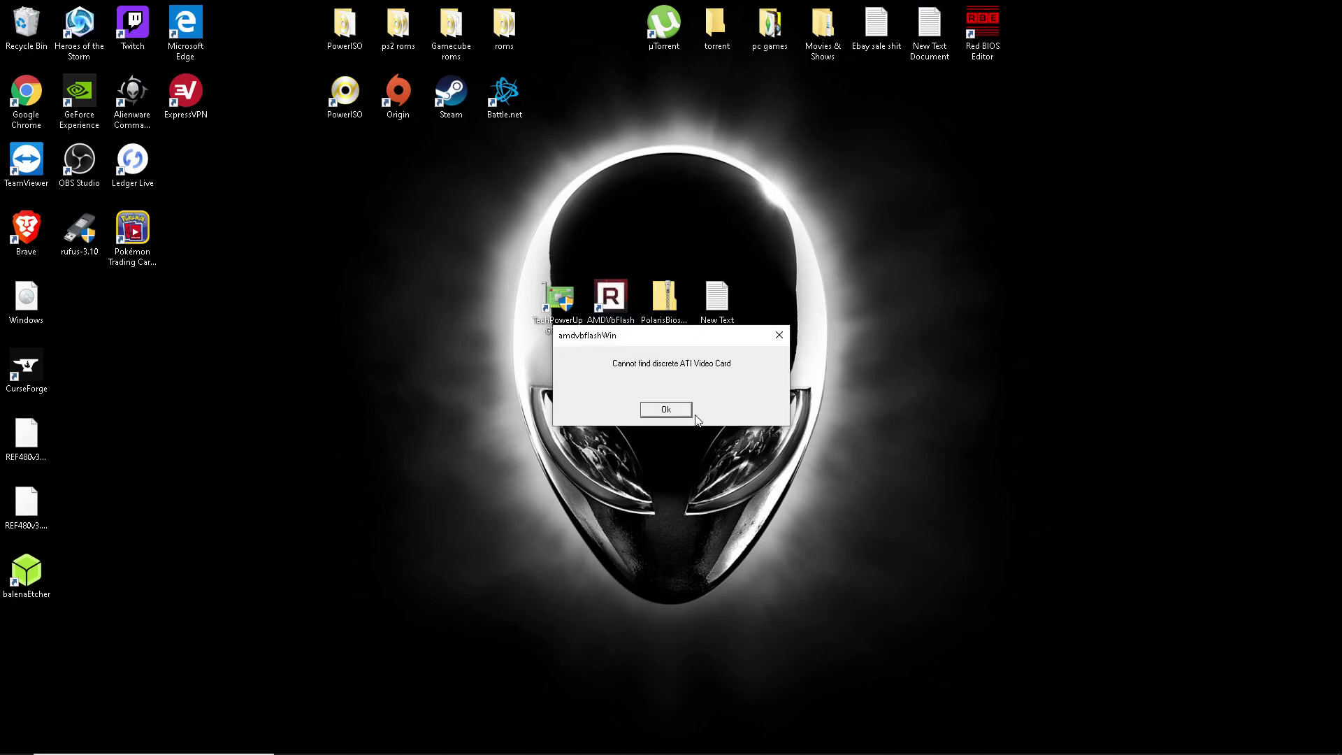
click(681, 412)
click(461, 740)
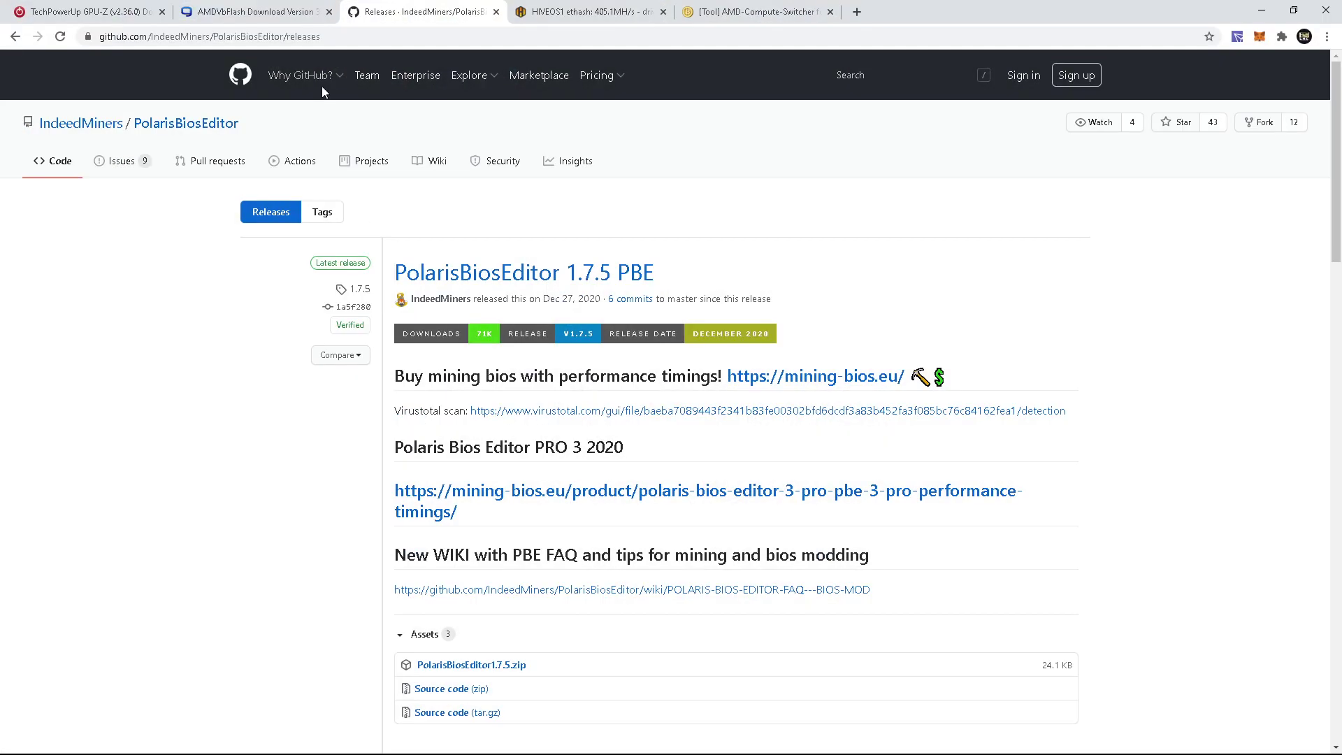
Review the guru3d AMDVbFlash guide, then view the AMD-Compute-Switcher Bitcoin Forum thread.
click(250, 12)
scroll(569, 263, up, 7)
scroll(569, 263, up, 5)
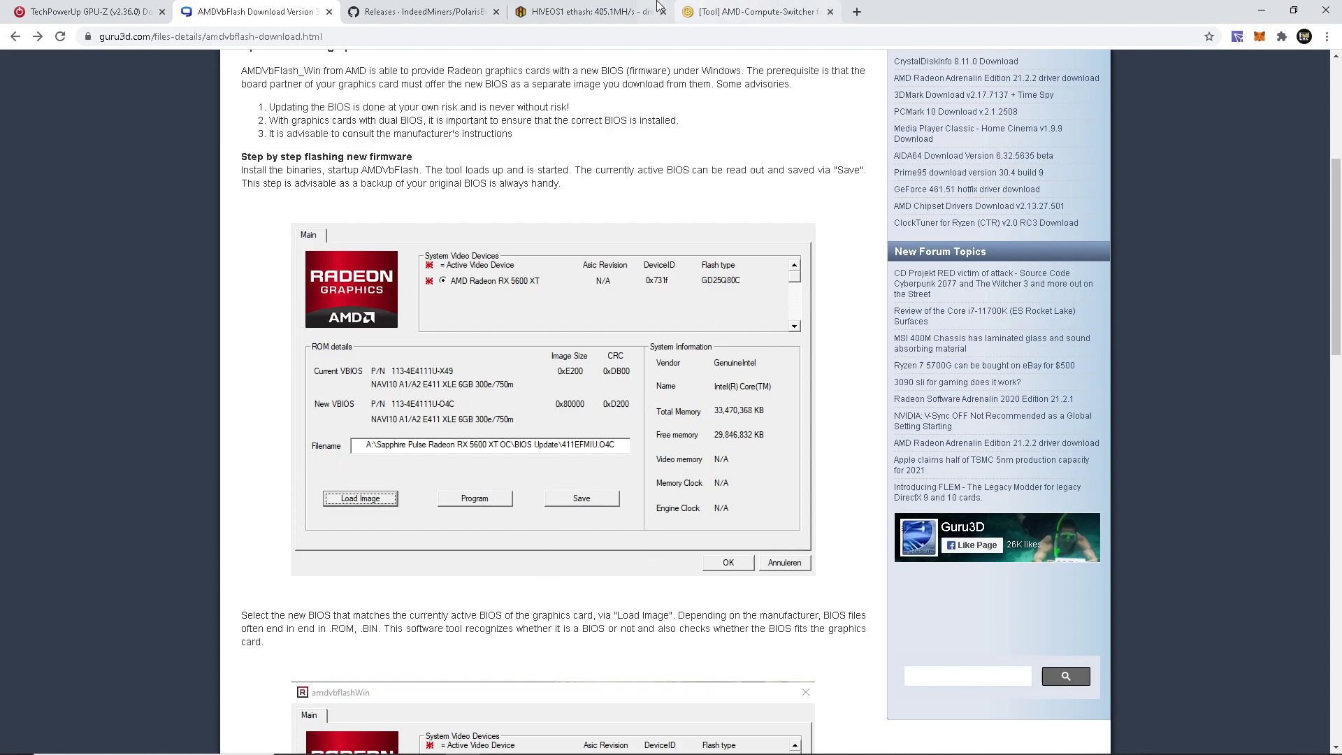
click(763, 8)
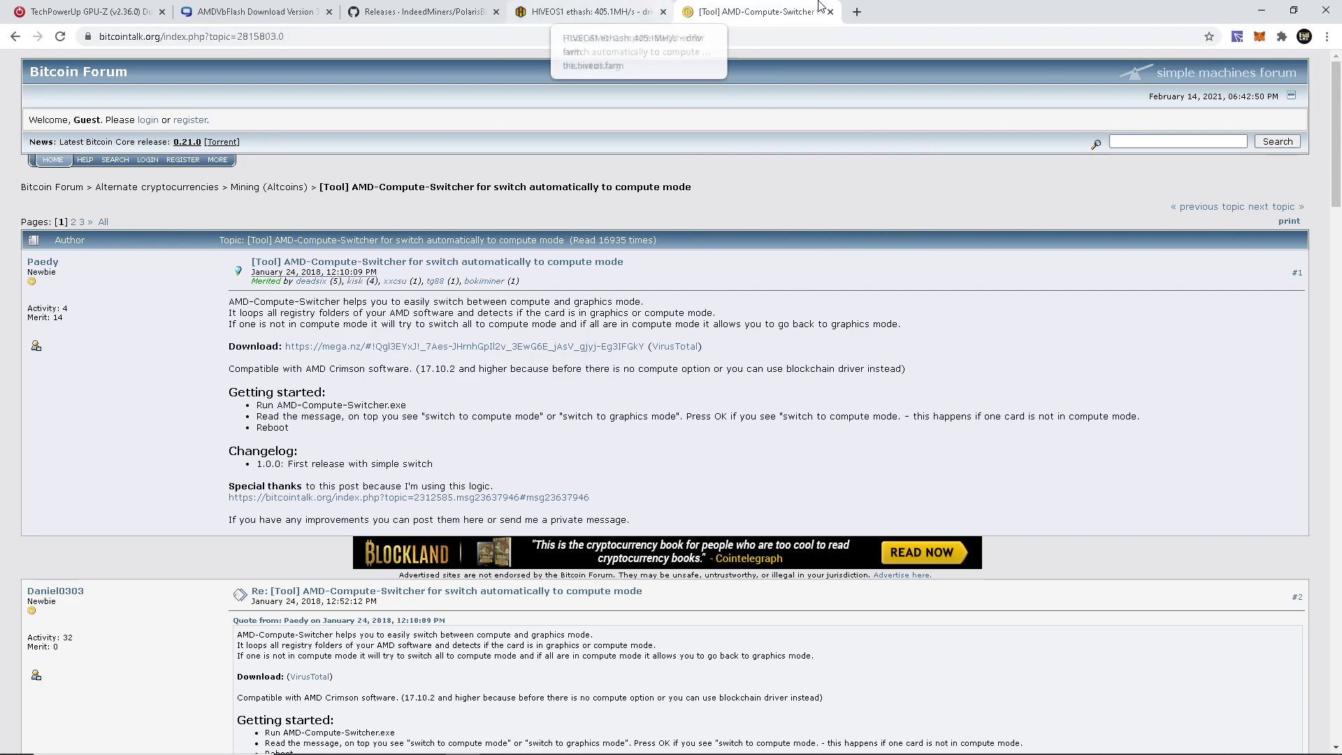
Check the HiveOs2 worker's nine RX 580s at 282.0 MH/s, then minimize Chrome.
click(626, 19)
drag(626, 21, 761, 14)
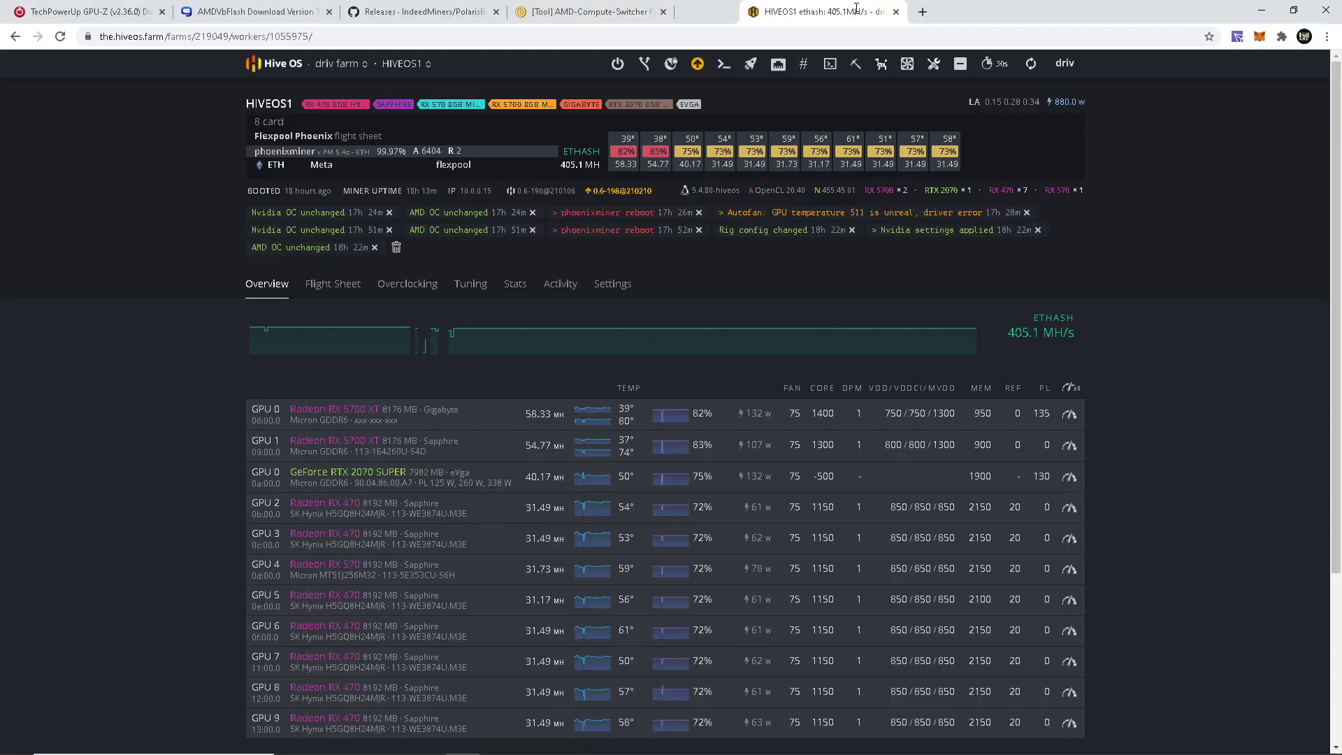
scroll(922, 454, down, 3)
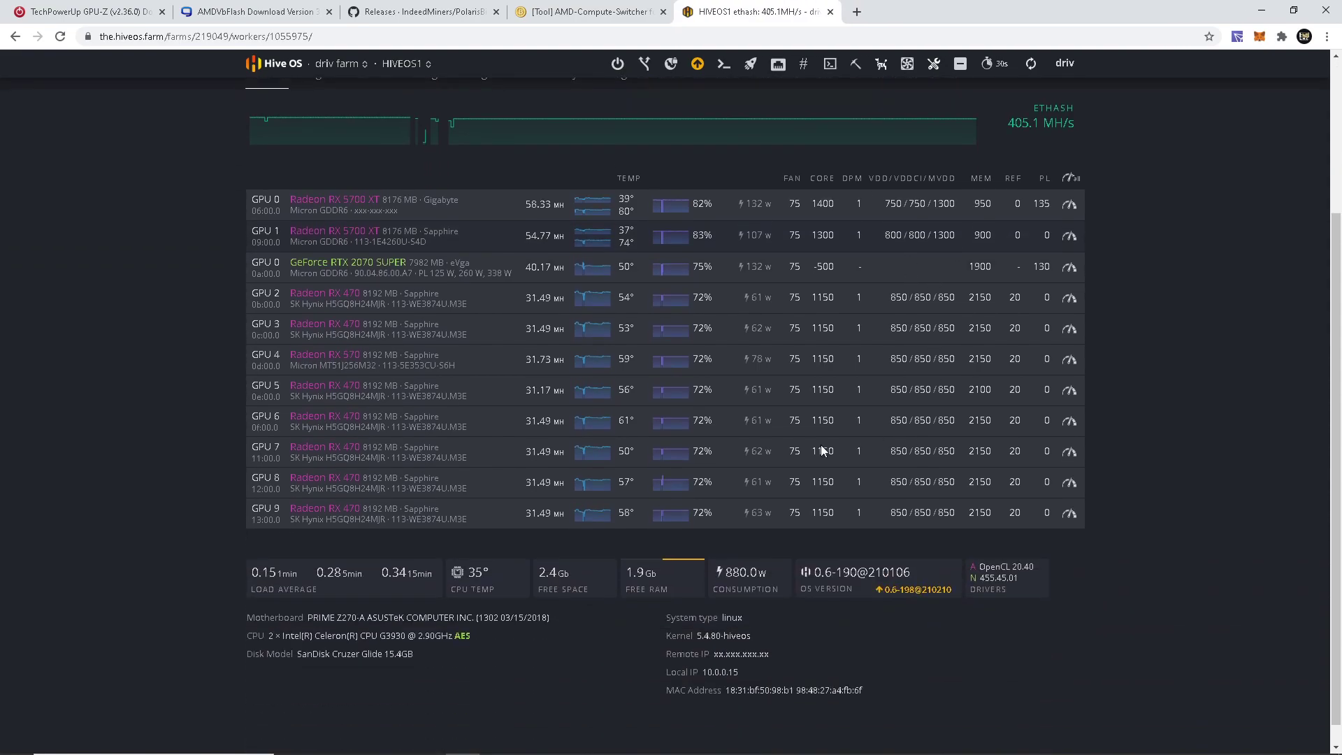
scroll(364, 460, up, 3)
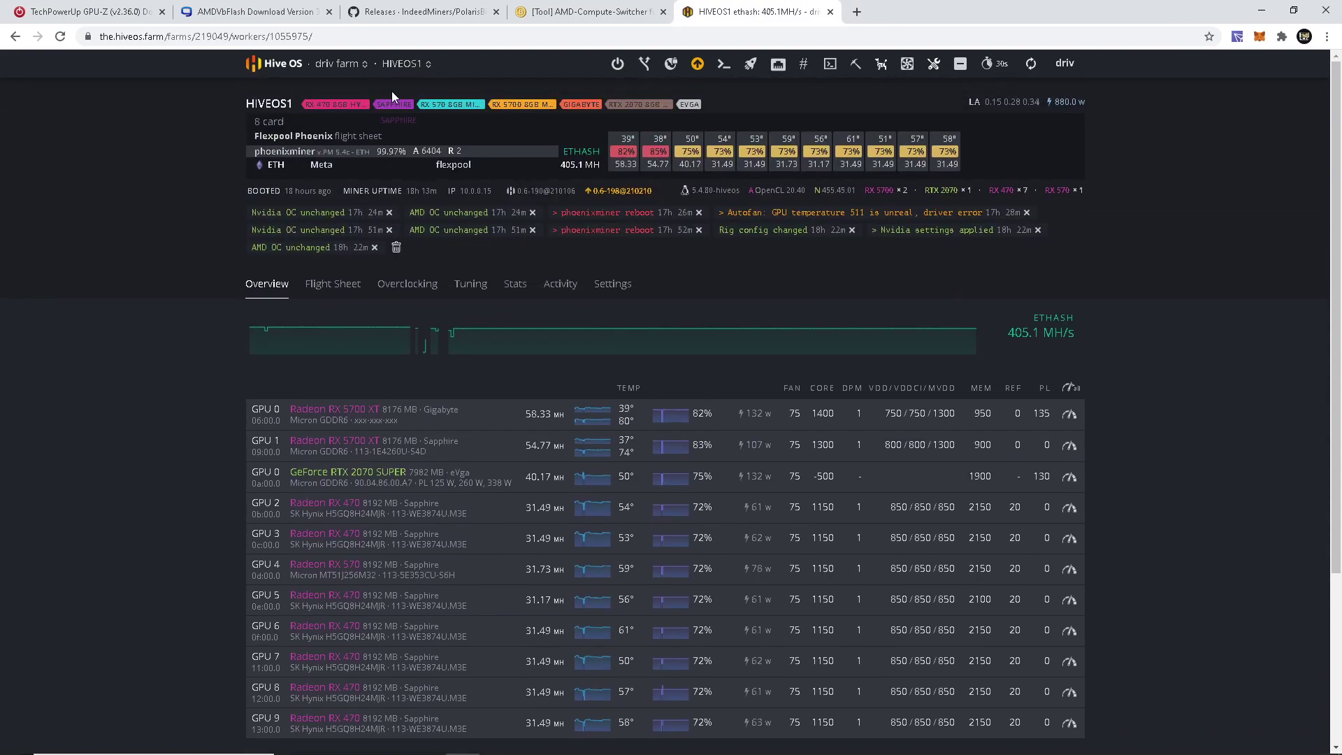
click(415, 69)
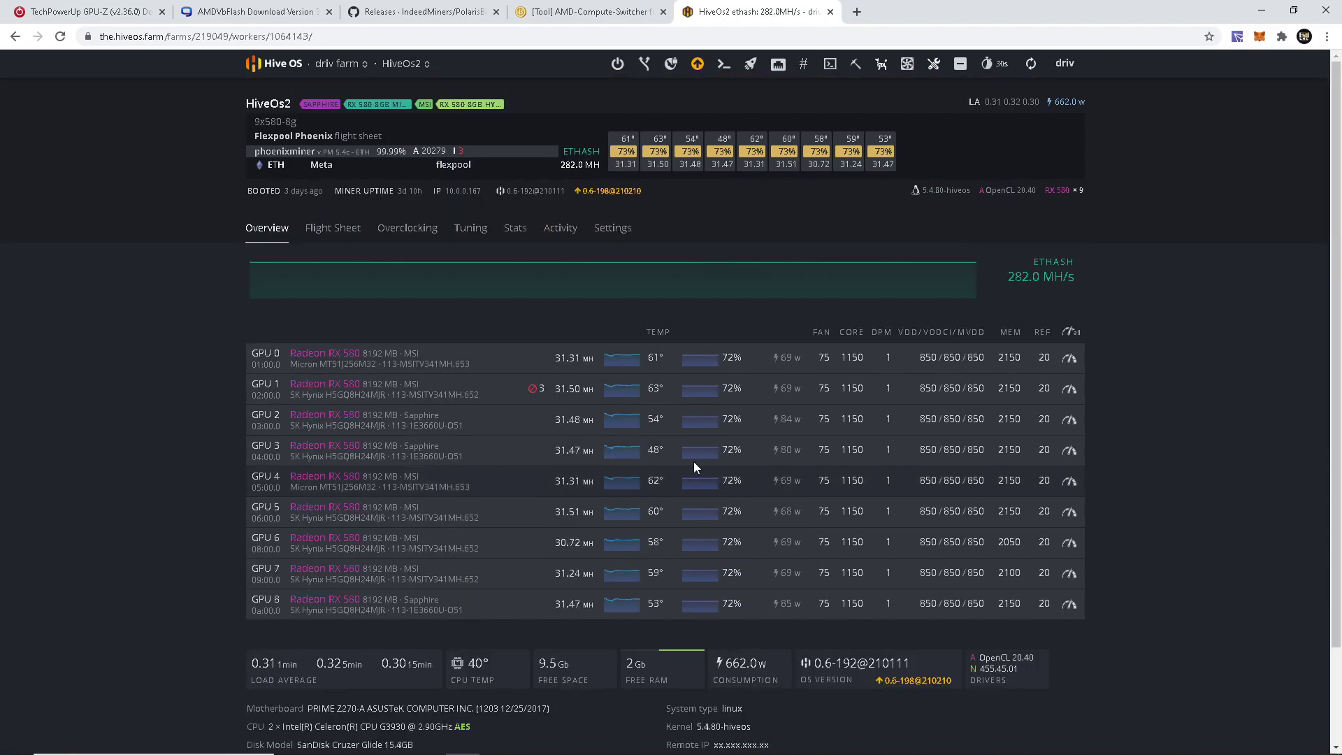
scroll(920, 407, down, 2)
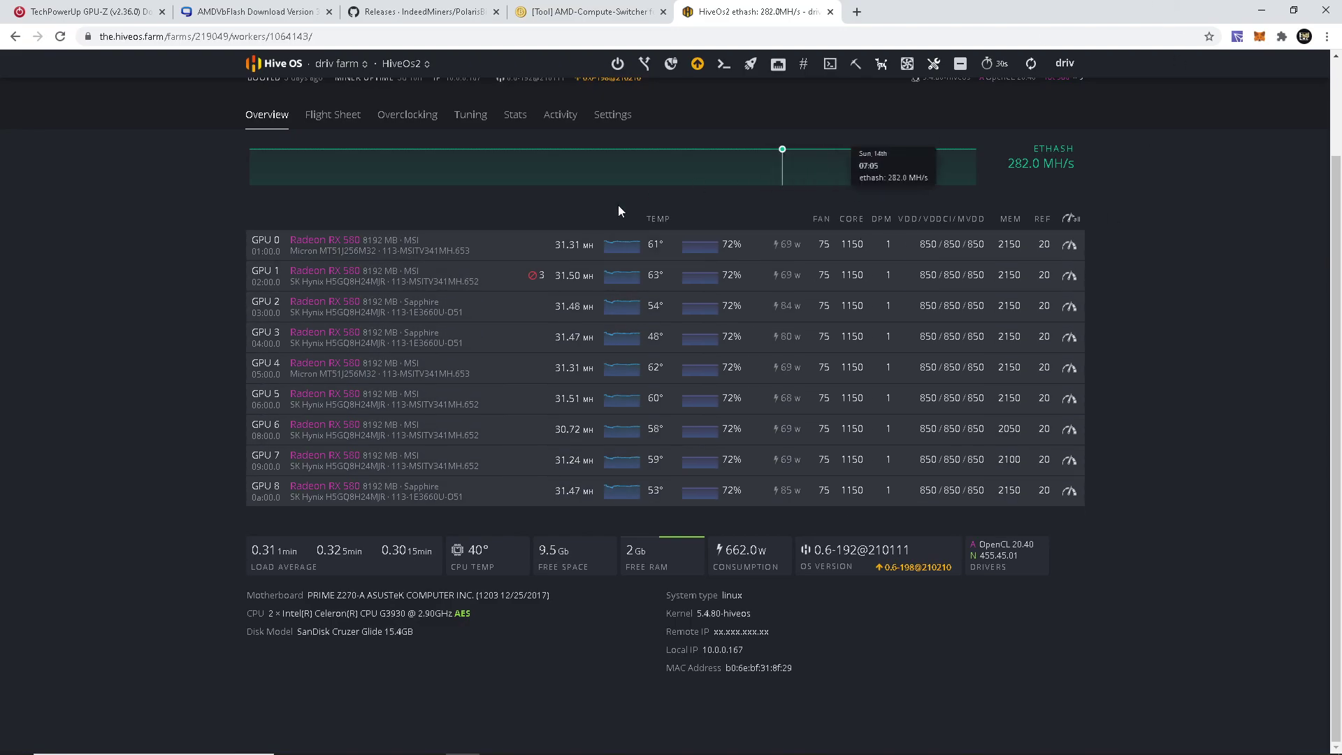
click(1264, 9)
Open New Text Document (2) and select '-cclock 1150 -mclock 2000-2150 -cvddc 850 -mvddc 850 -tt -75'.
double_click(716, 300)
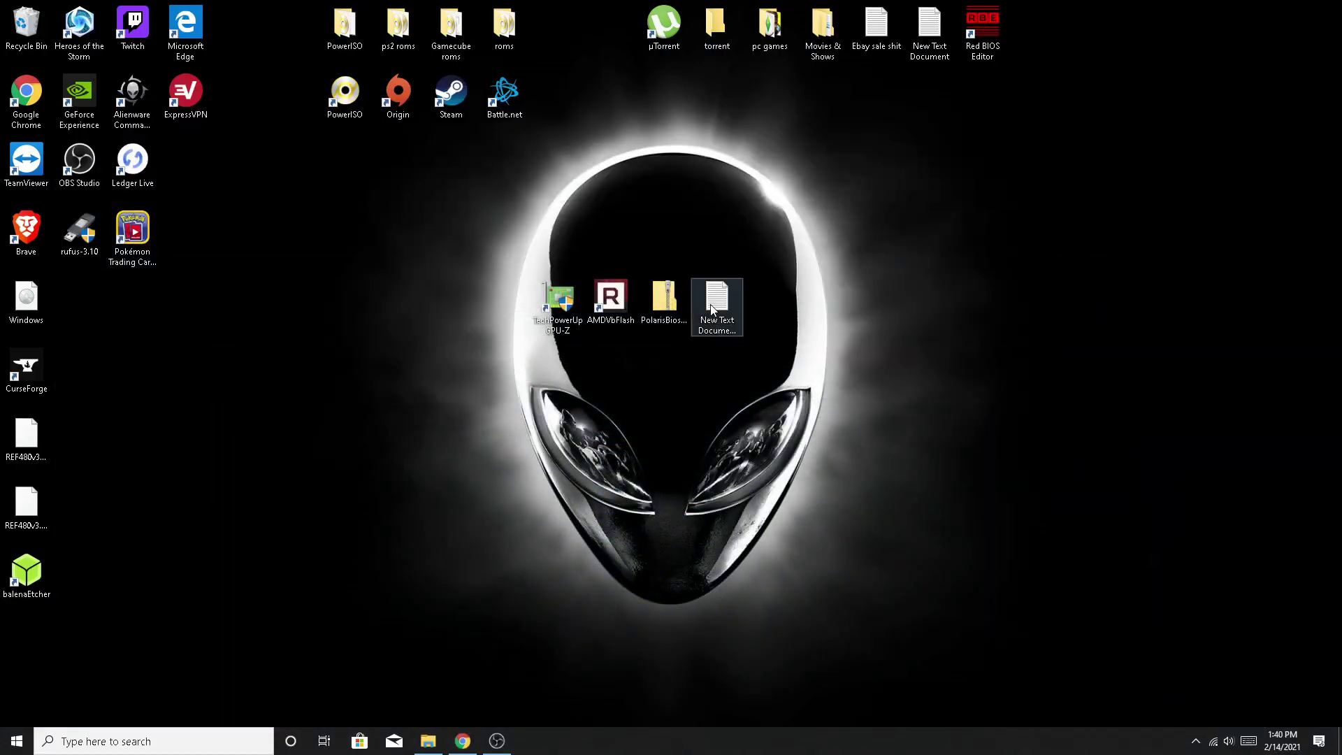
drag(484, 58, 111, 59)
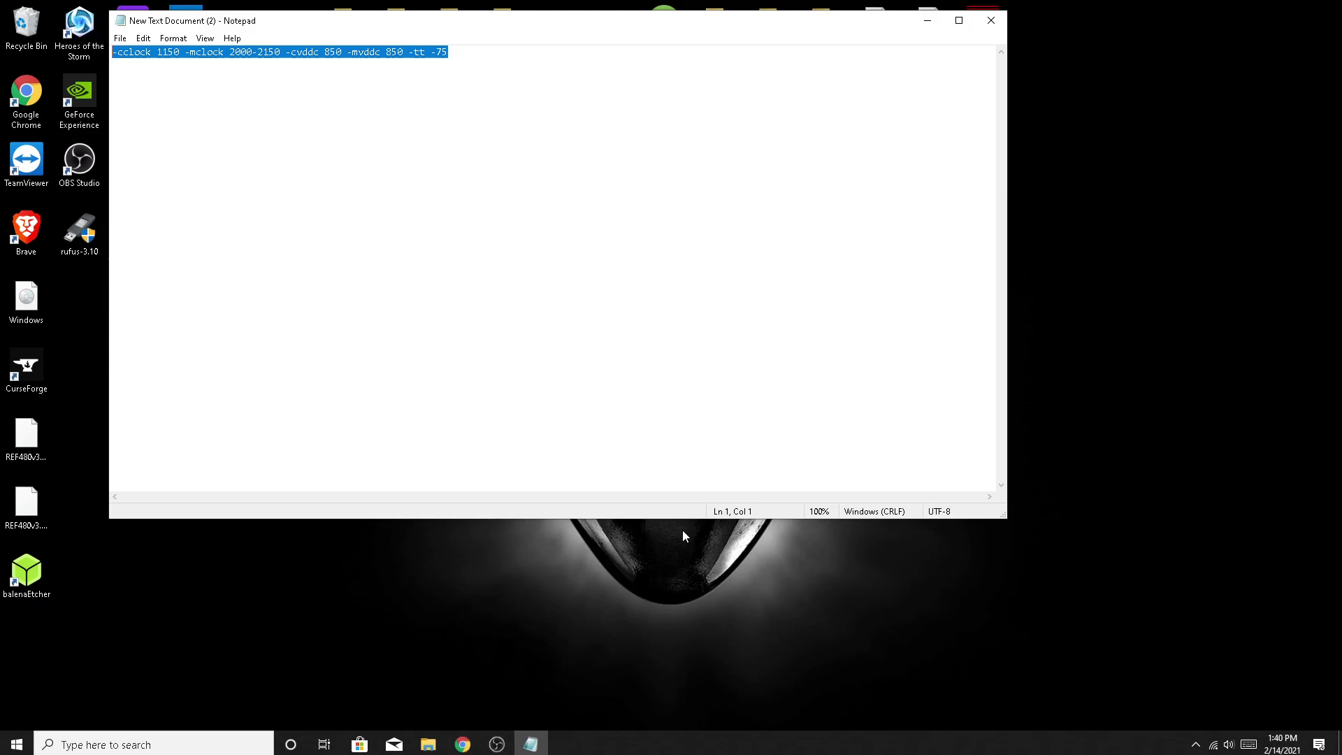
Restore the Chrome window with the HiveOs2 worker overview in front of the Notepad note.
click(467, 745)
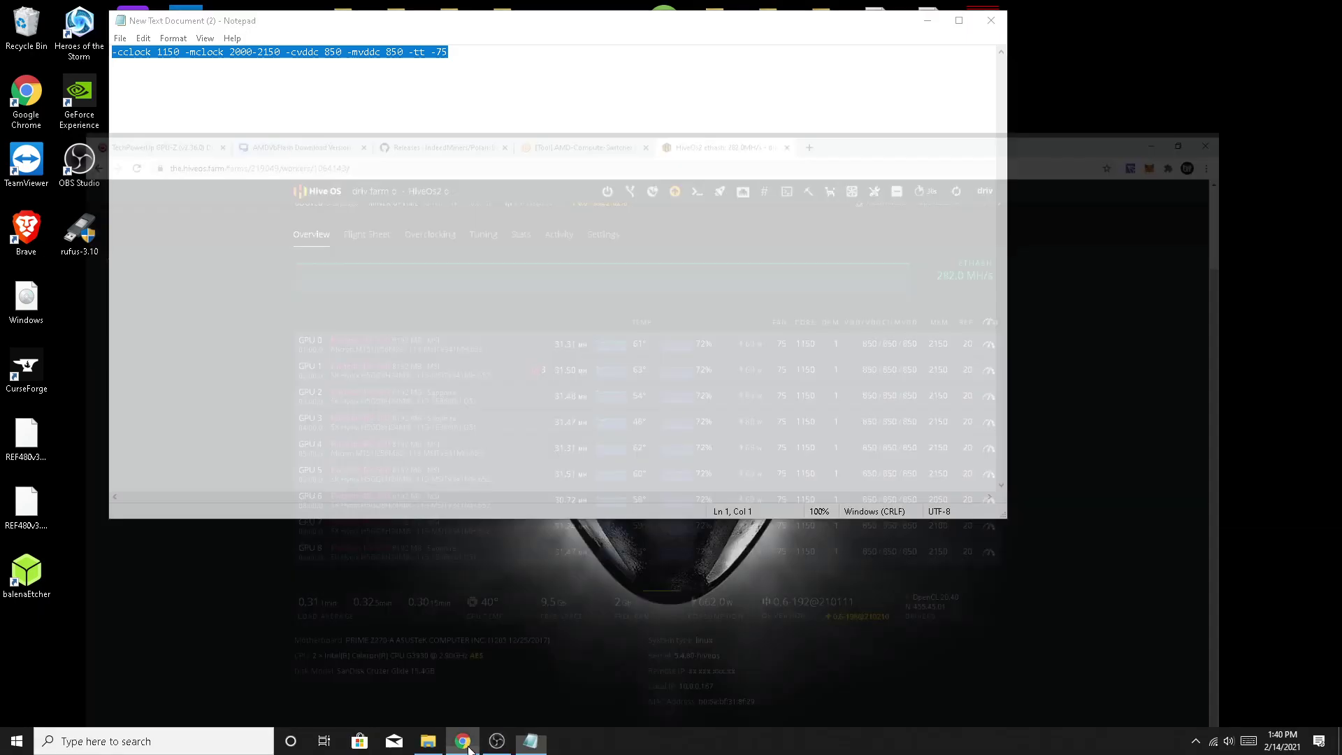